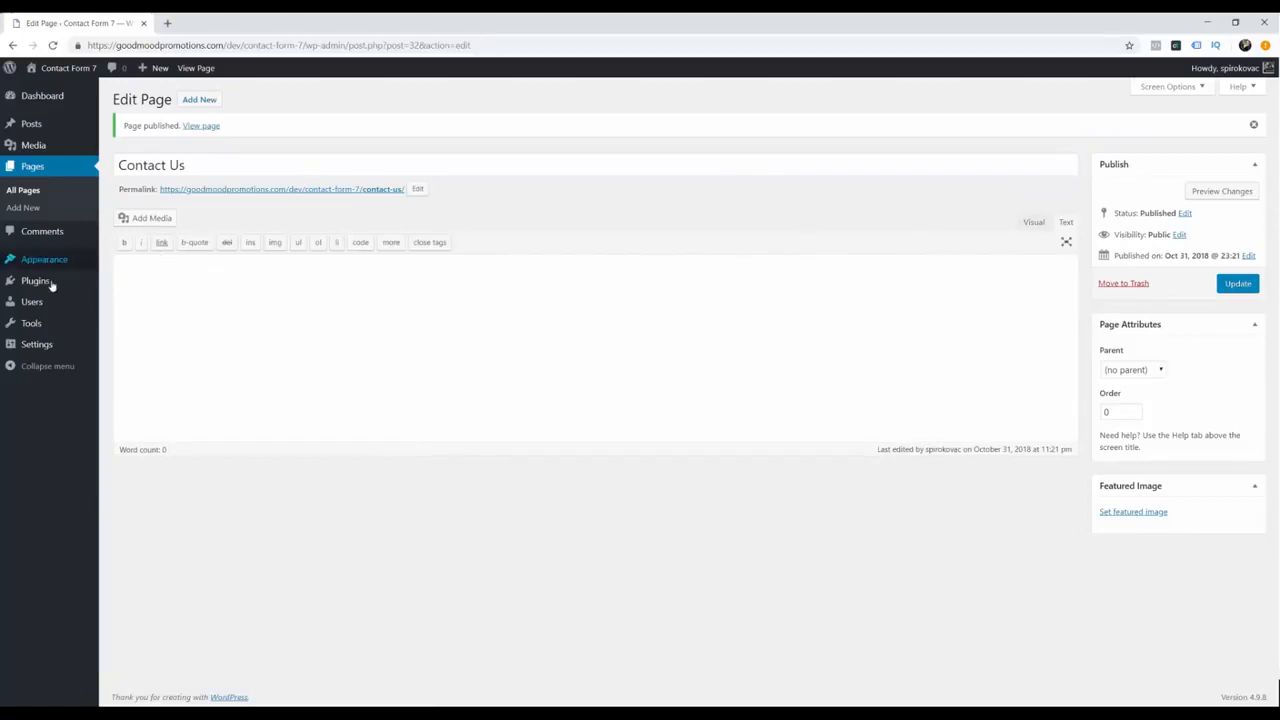
Step: Find Contact Form 7 under Plugins > Add New, install and activate it, and view its Contact Forms list
mouse_move(51, 283)
left_click(137, 302)
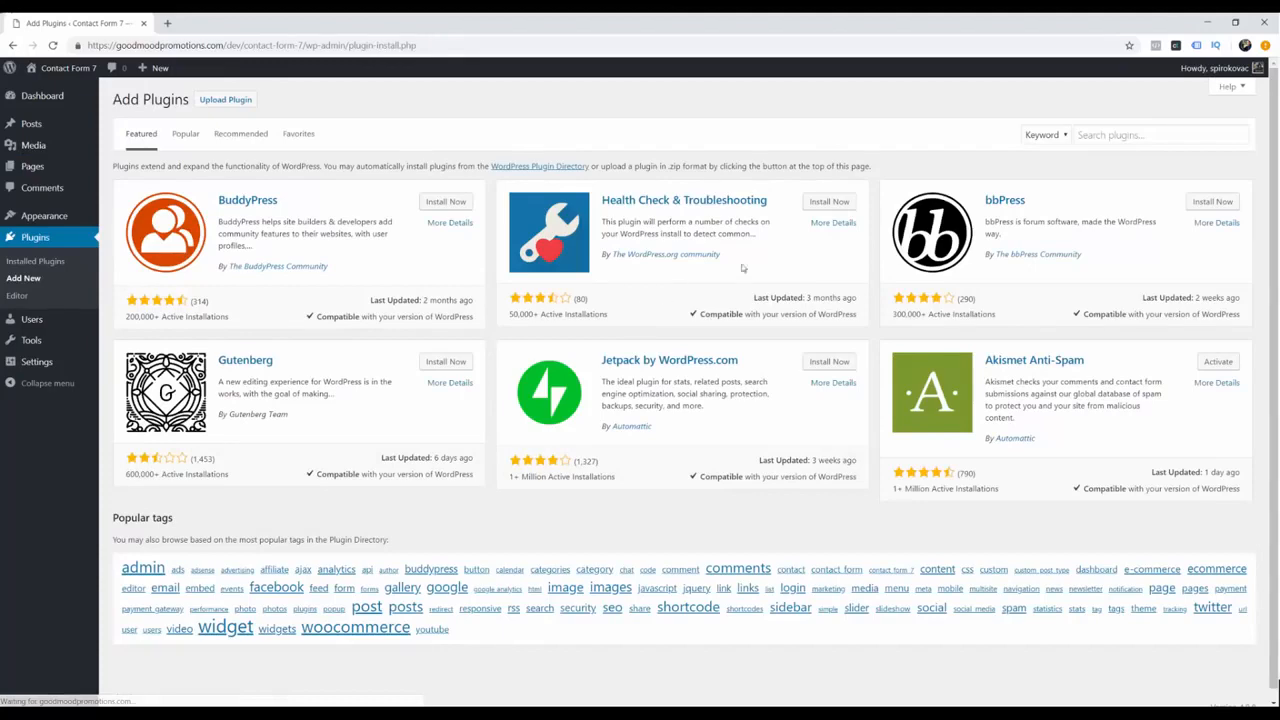
left_click(1110, 135)
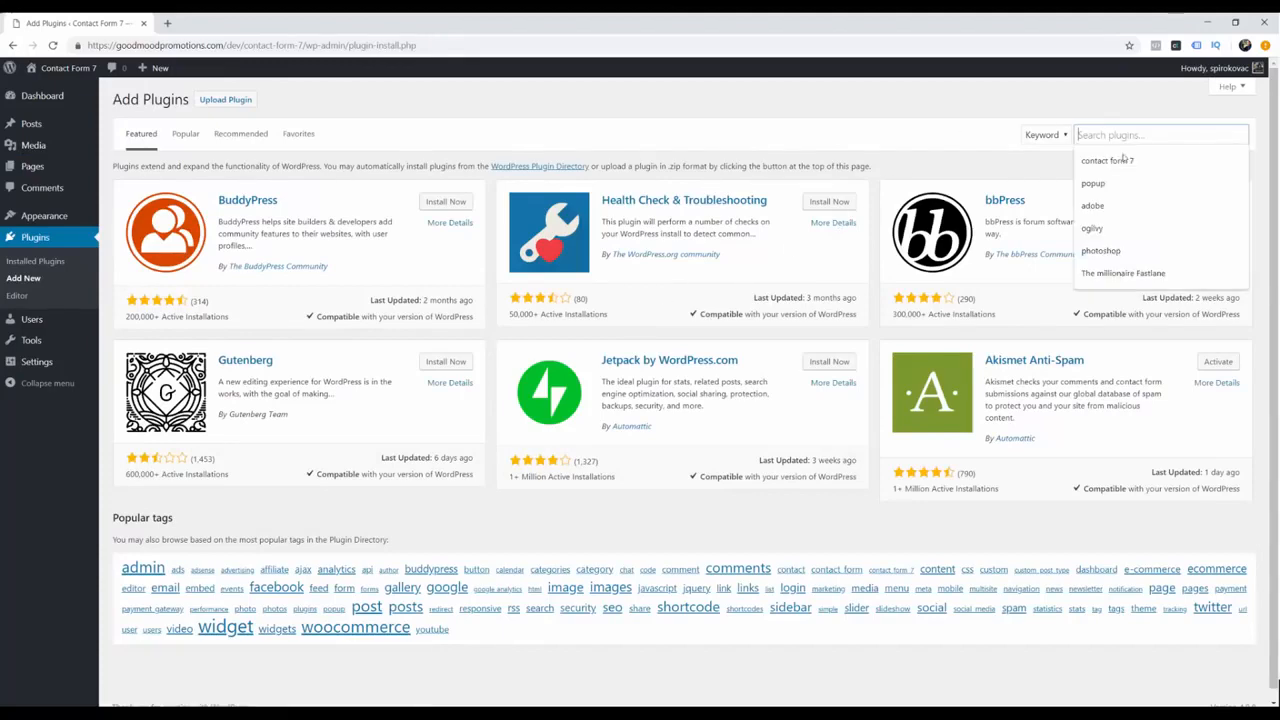
left_click(1112, 160)
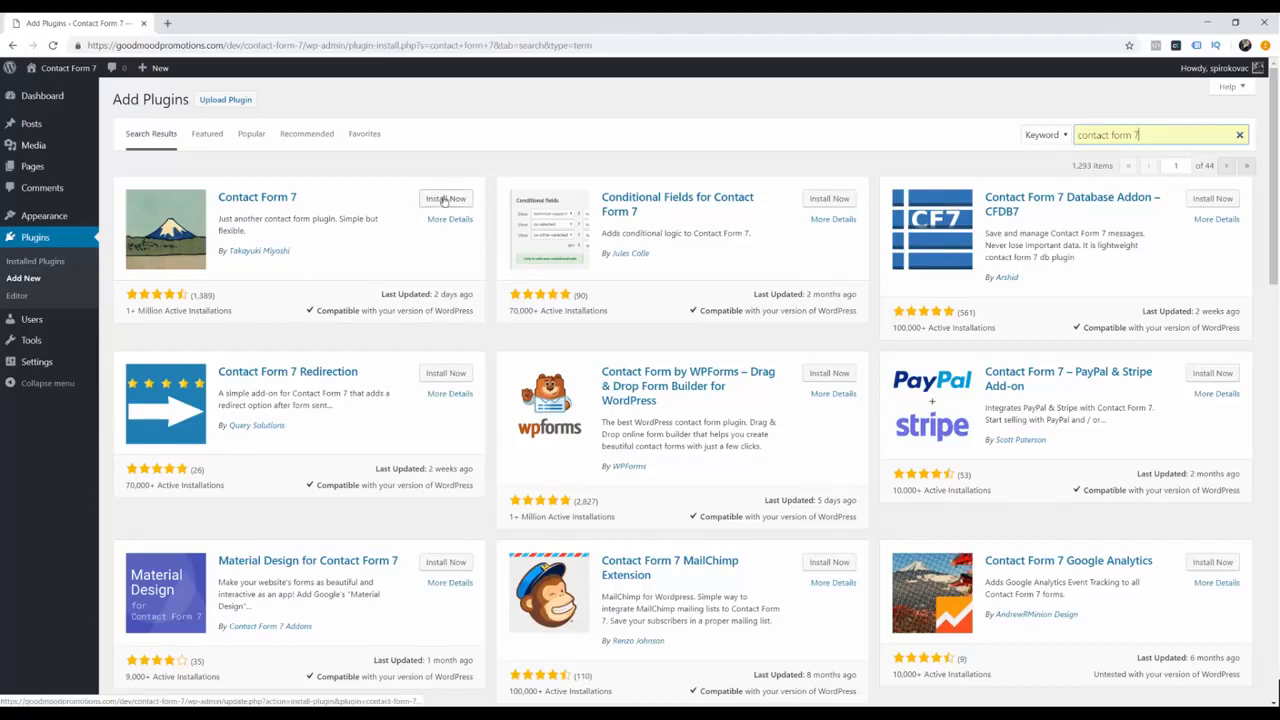
left_click(445, 199)
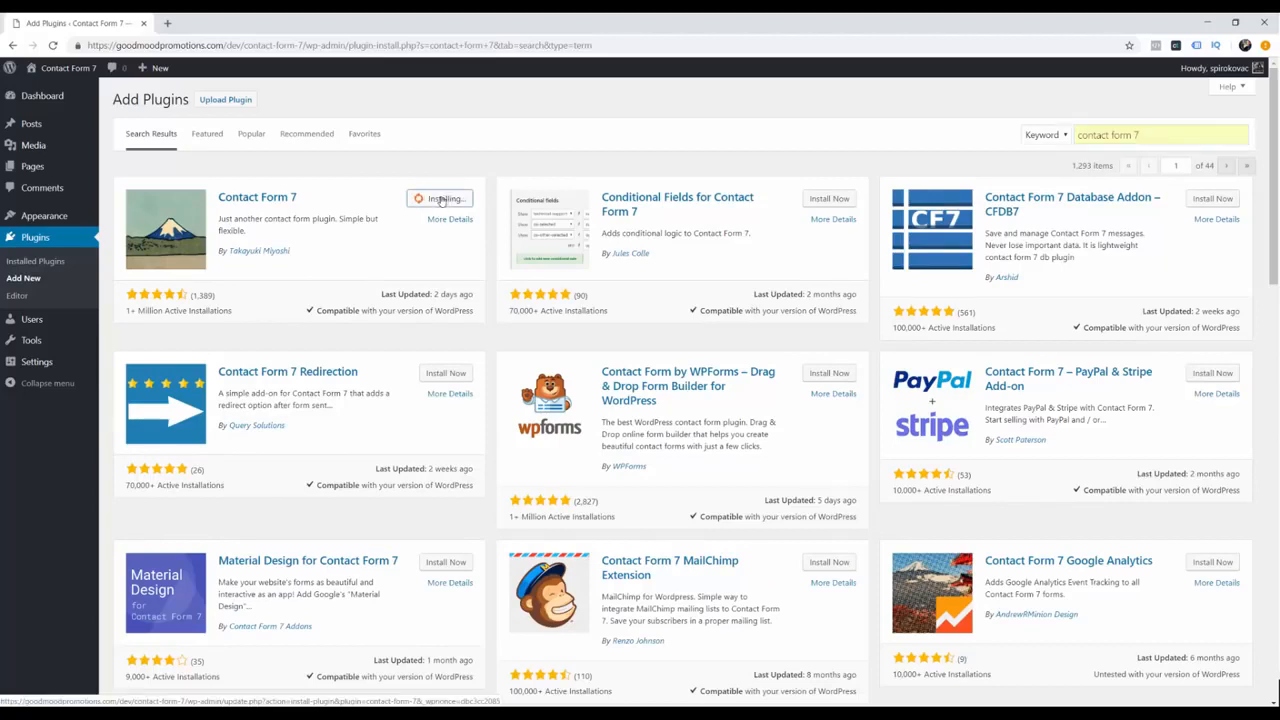
left_click(443, 199)
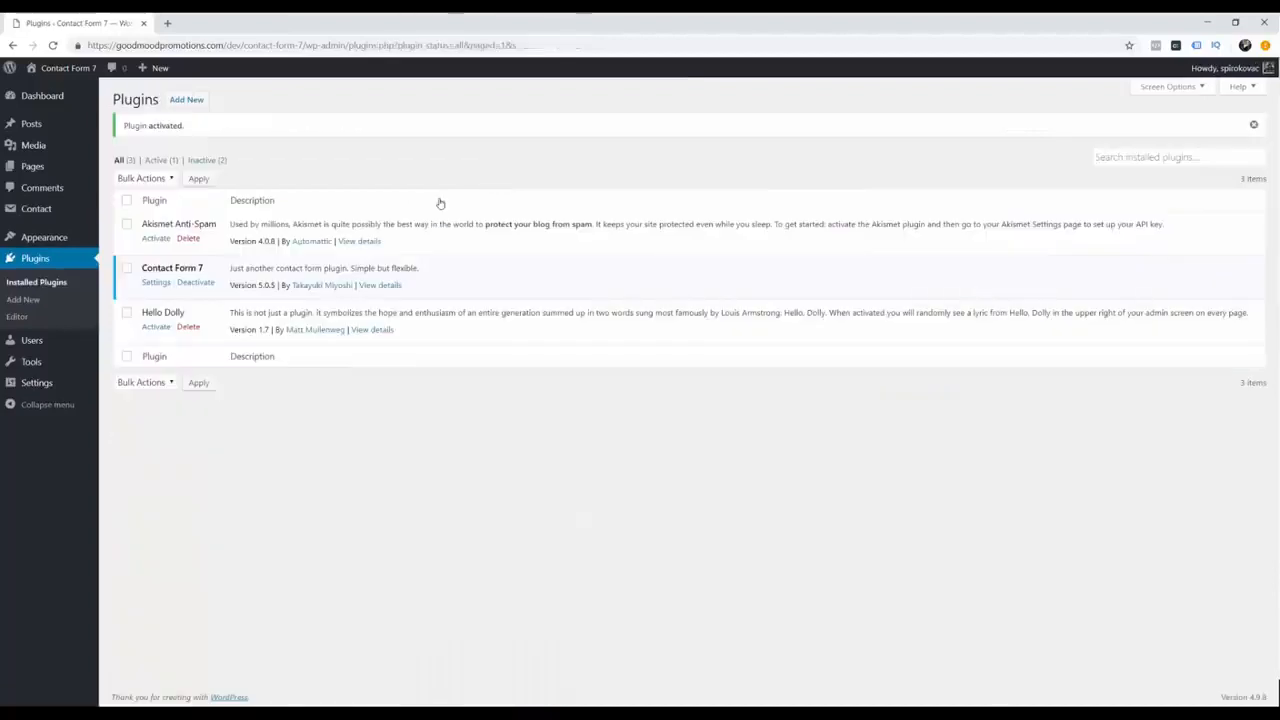
left_click(45, 211)
Step: Open Contact form 1, look through its Messages and Additional Settings tabs, then return to the Form template
left_click(170, 335)
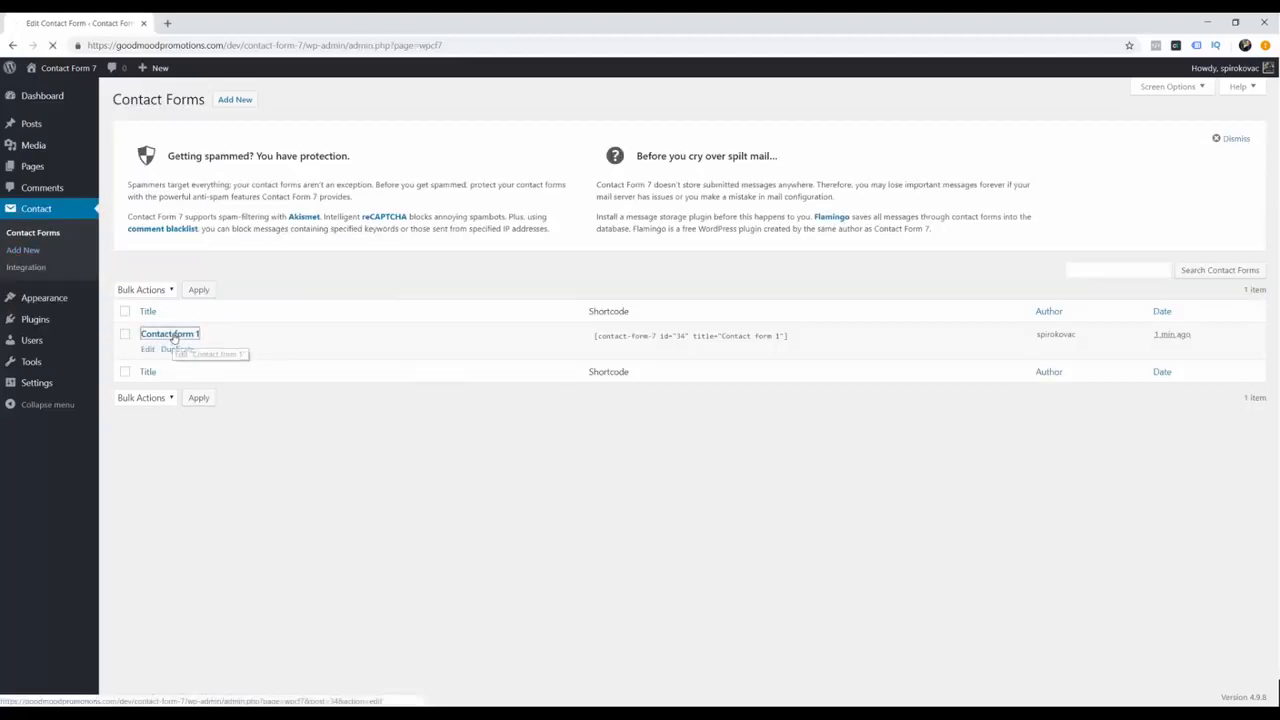
left_click(172, 337)
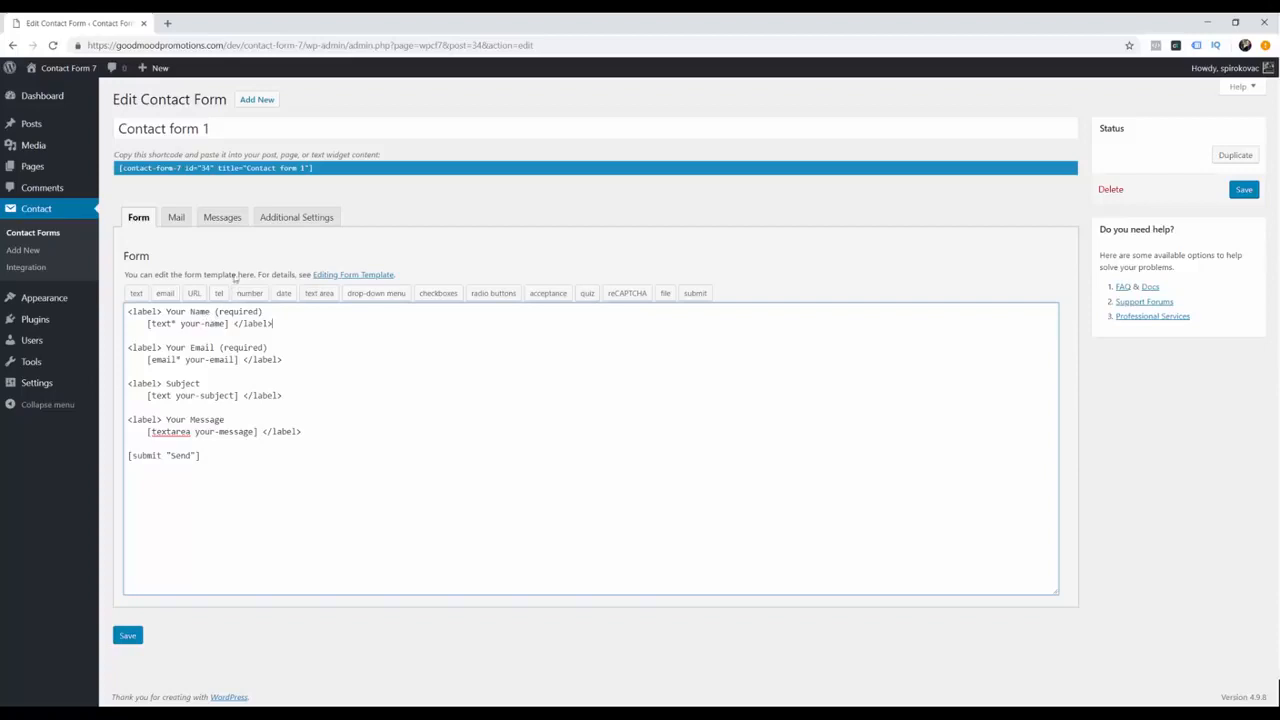
left_click(224, 217)
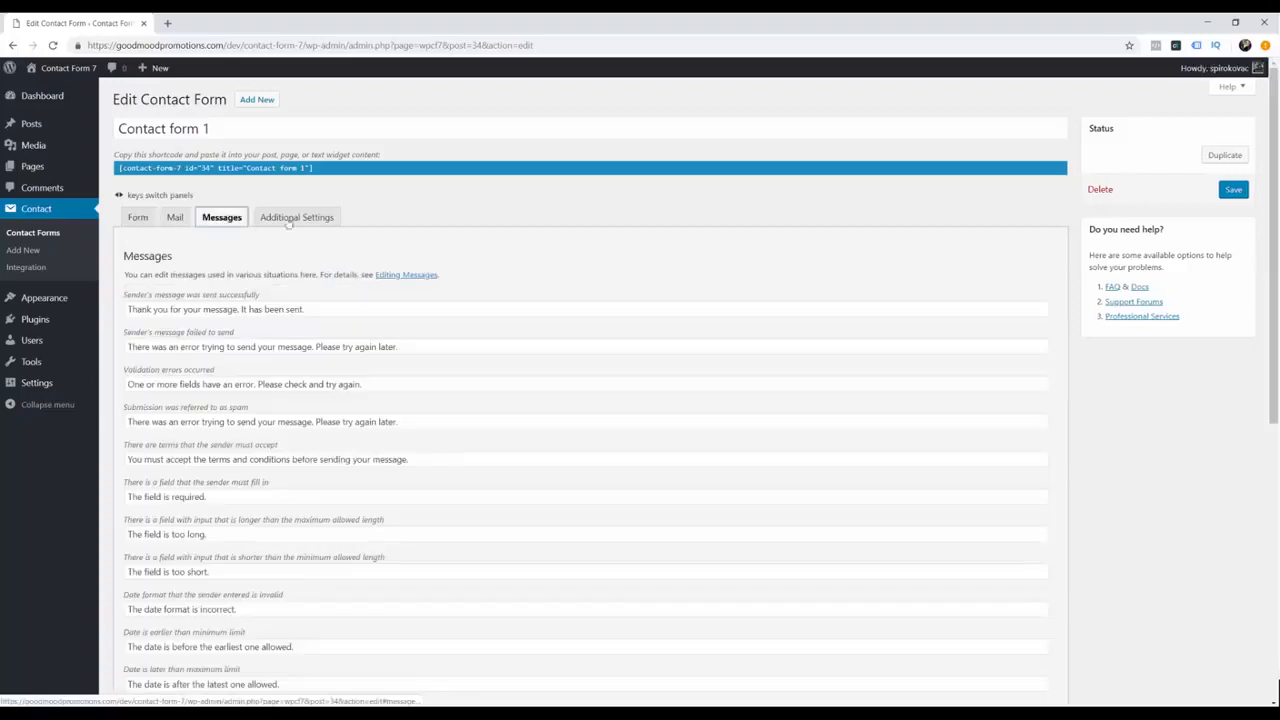
left_click(296, 219)
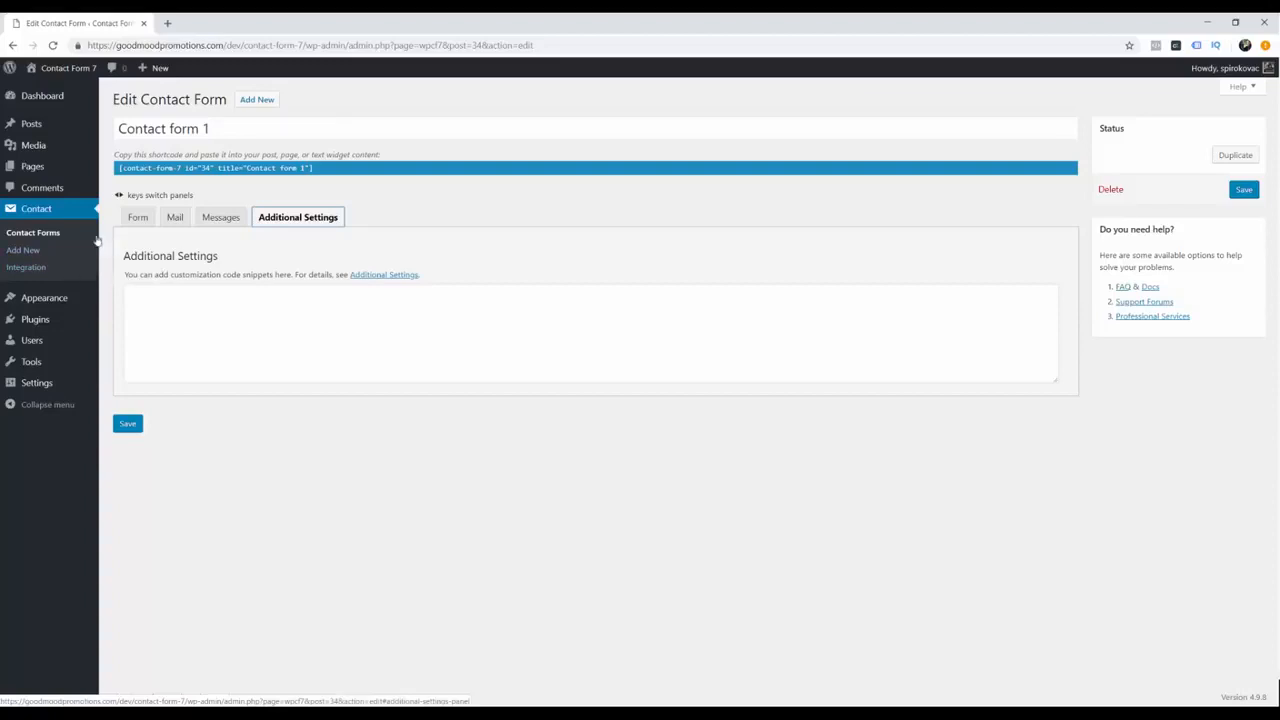
left_click(132, 220)
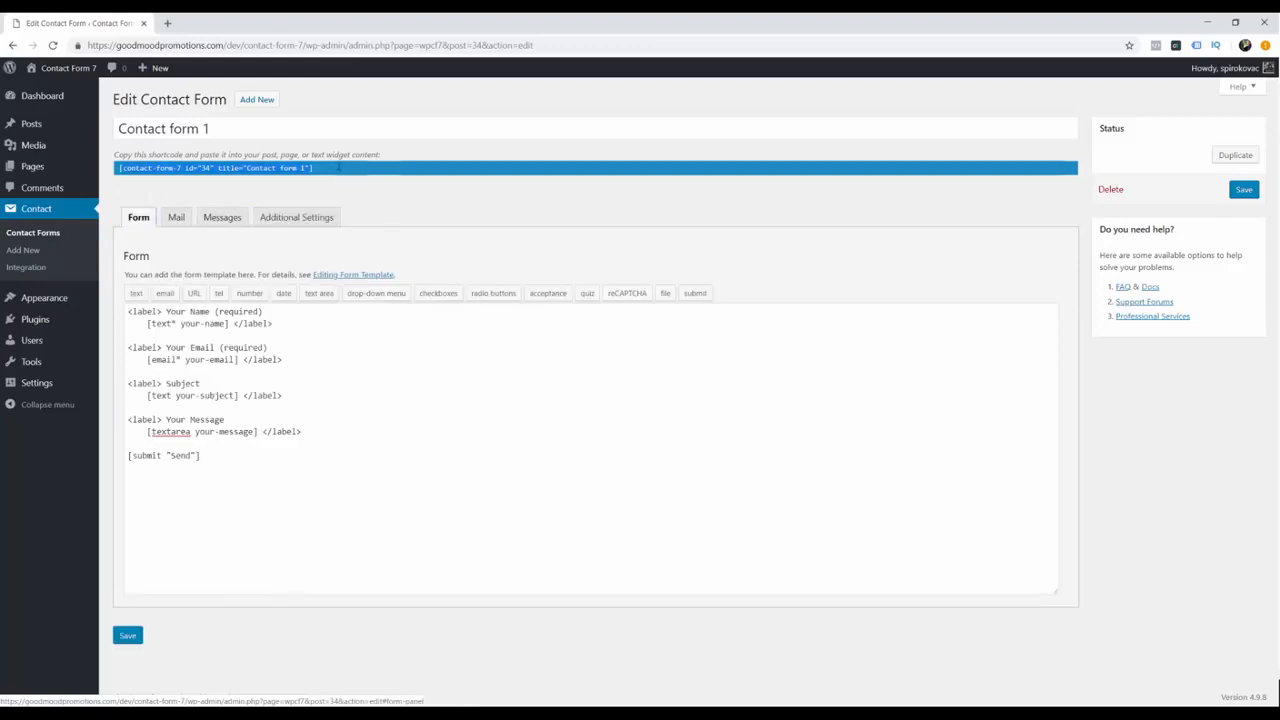
Step: Paste the Contact form 1 shortcode into the Contact Us page, update it, and view the live page
right_click(280, 168)
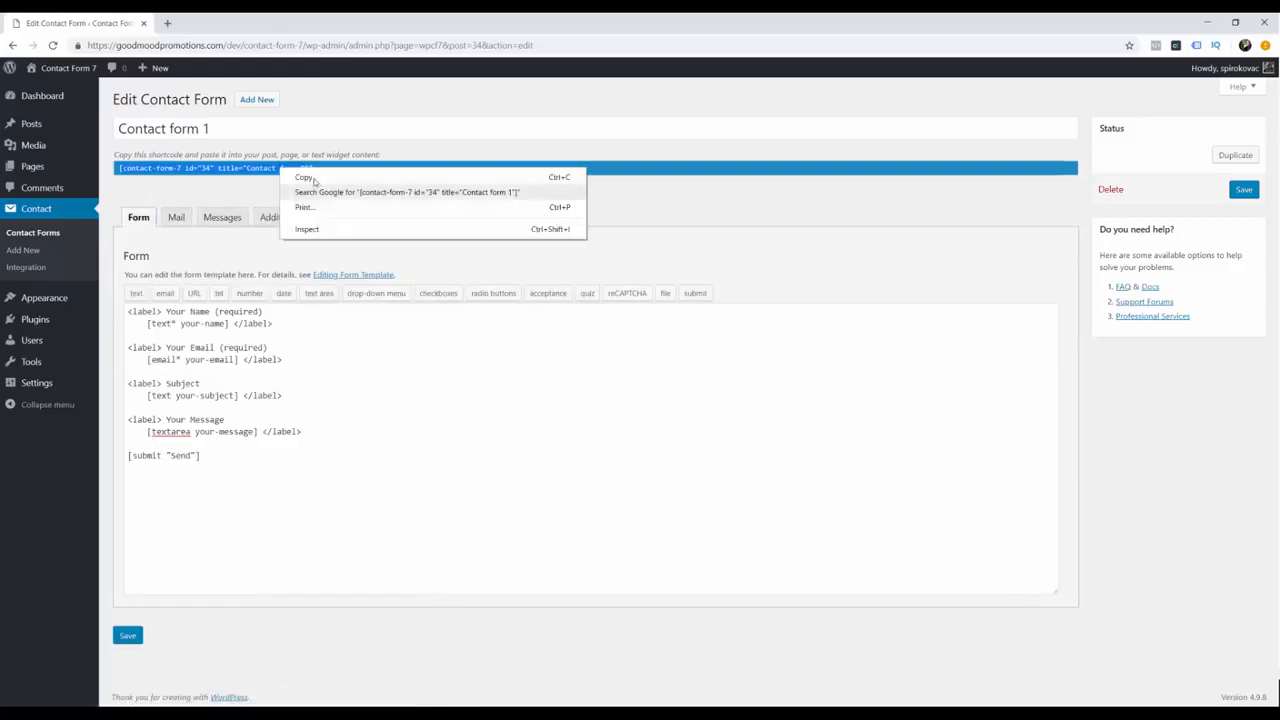
left_click(308, 178)
left_click(121, 168)
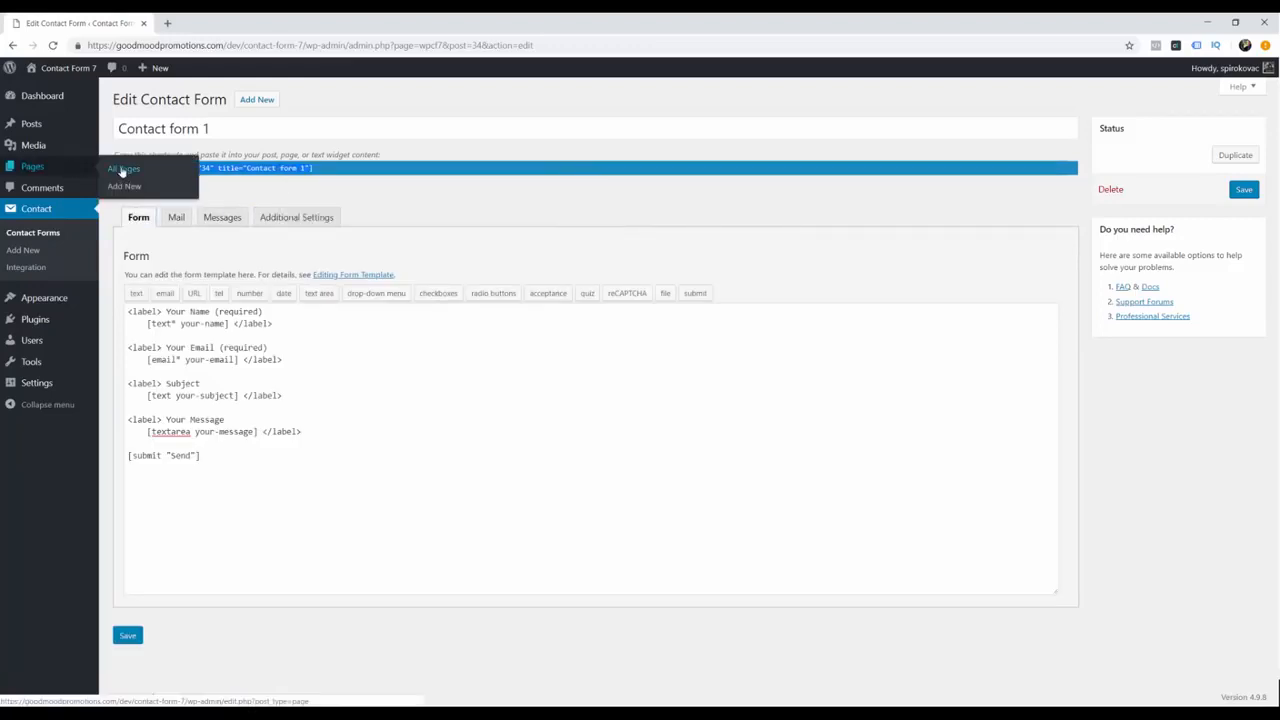
left_click(146, 202)
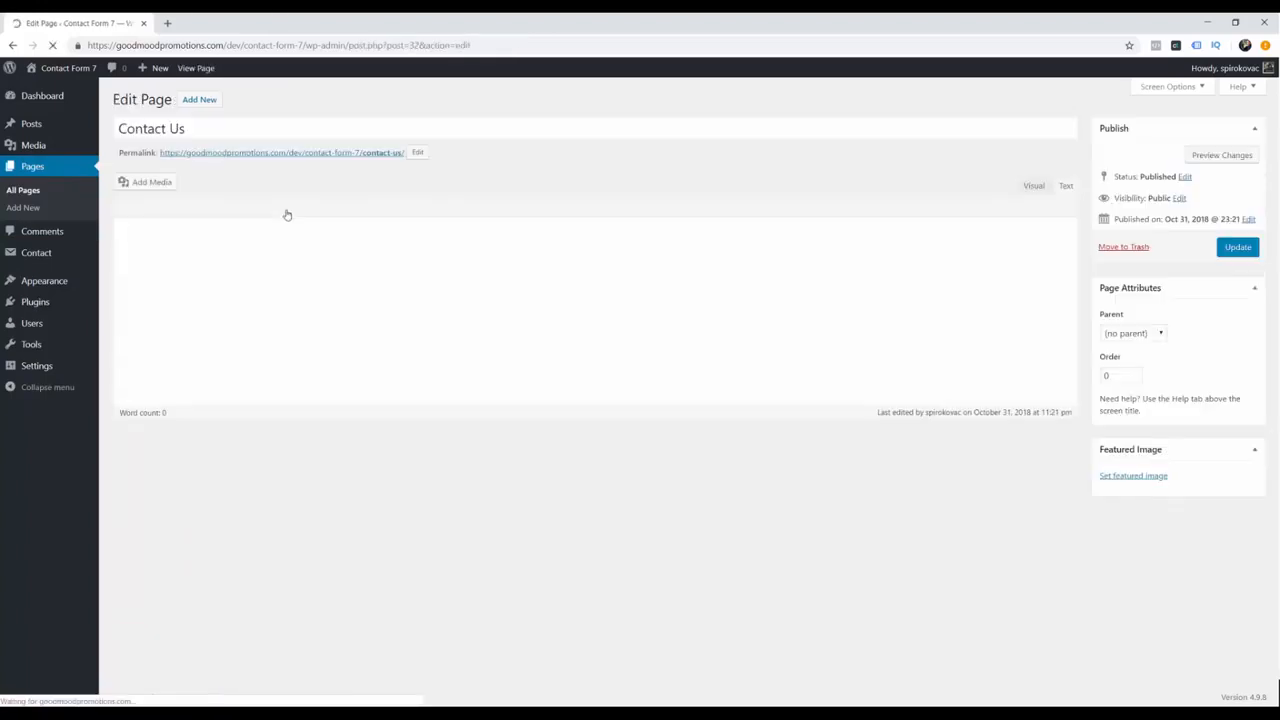
right_click(259, 241)
left_click(288, 338)
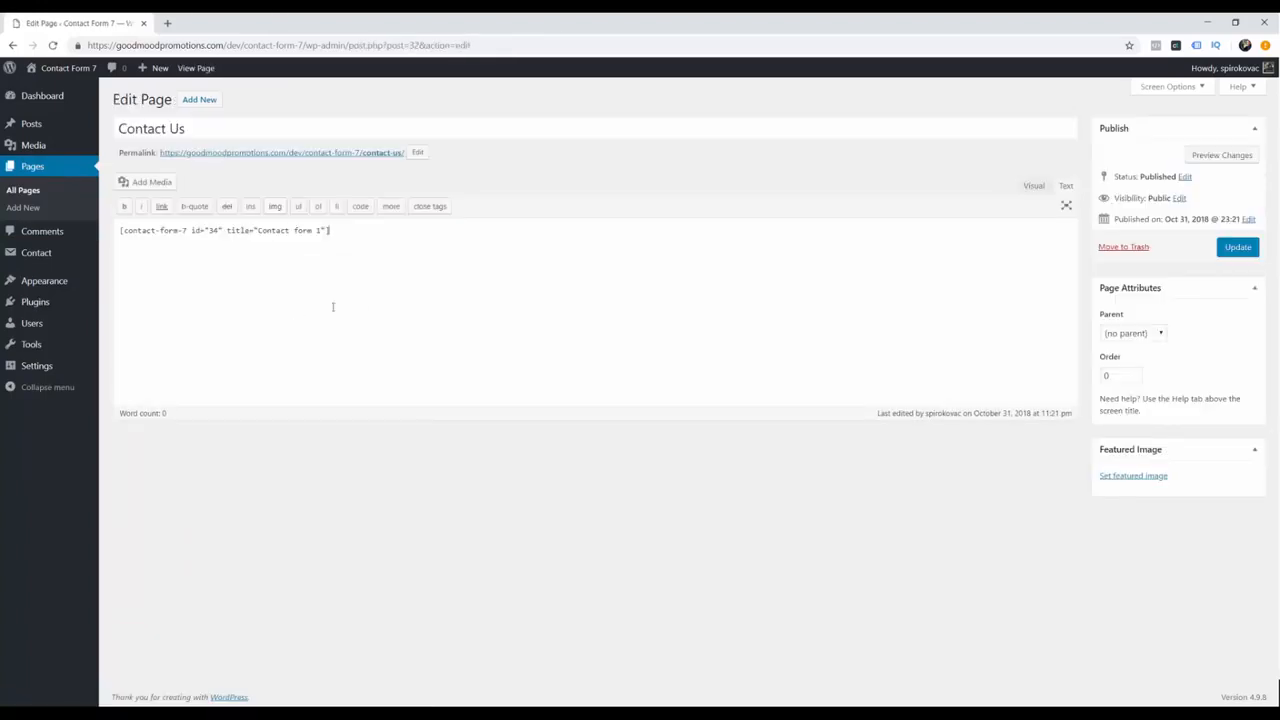
left_click(1236, 250)
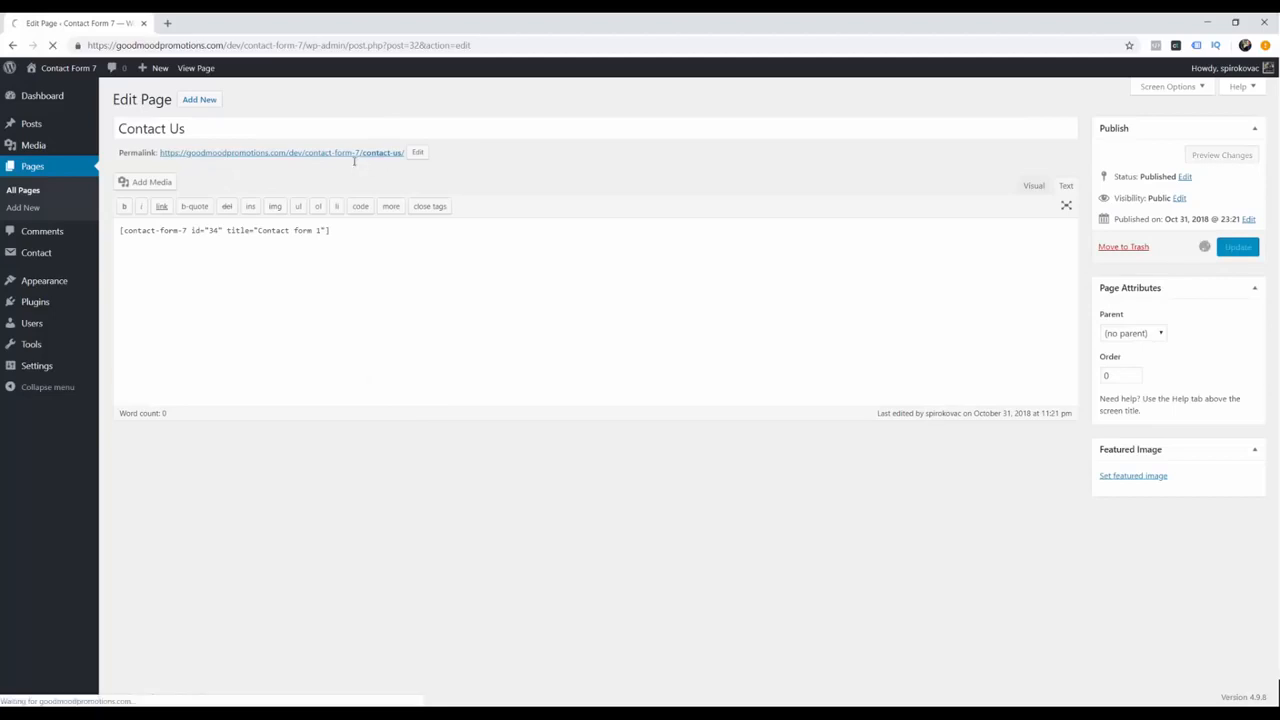
middle_click(288, 189)
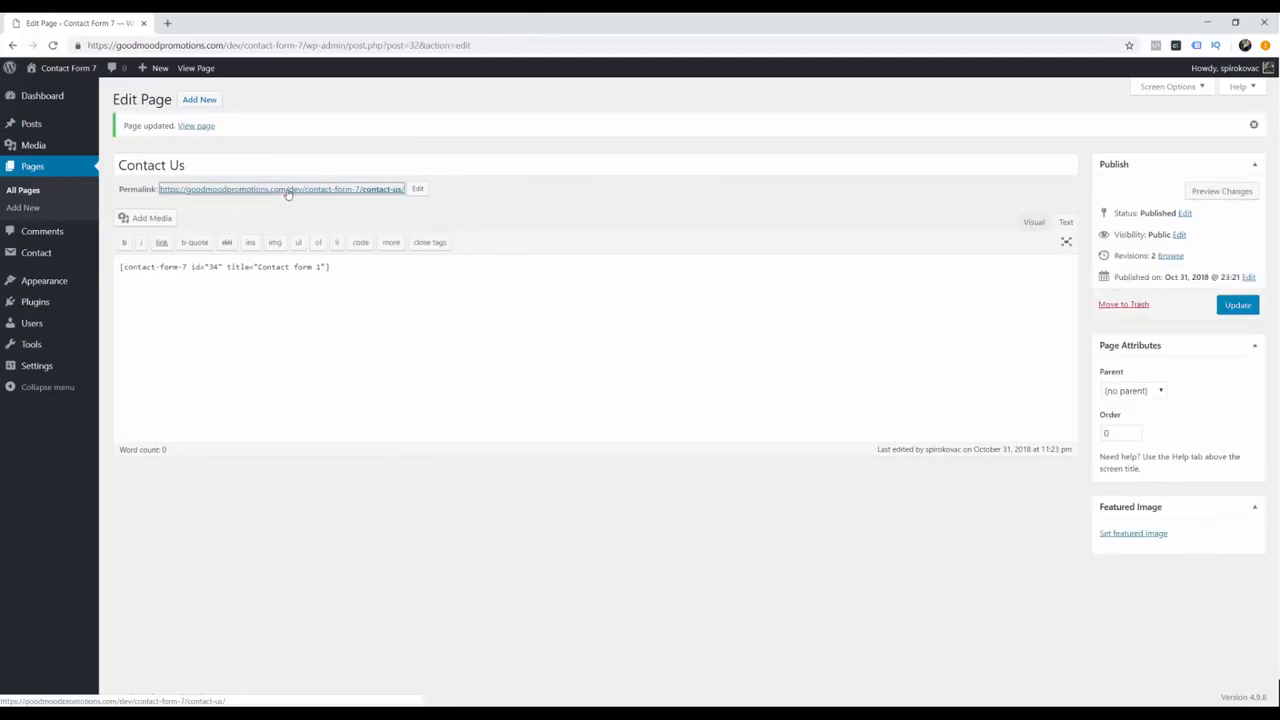
left_click(225, 22)
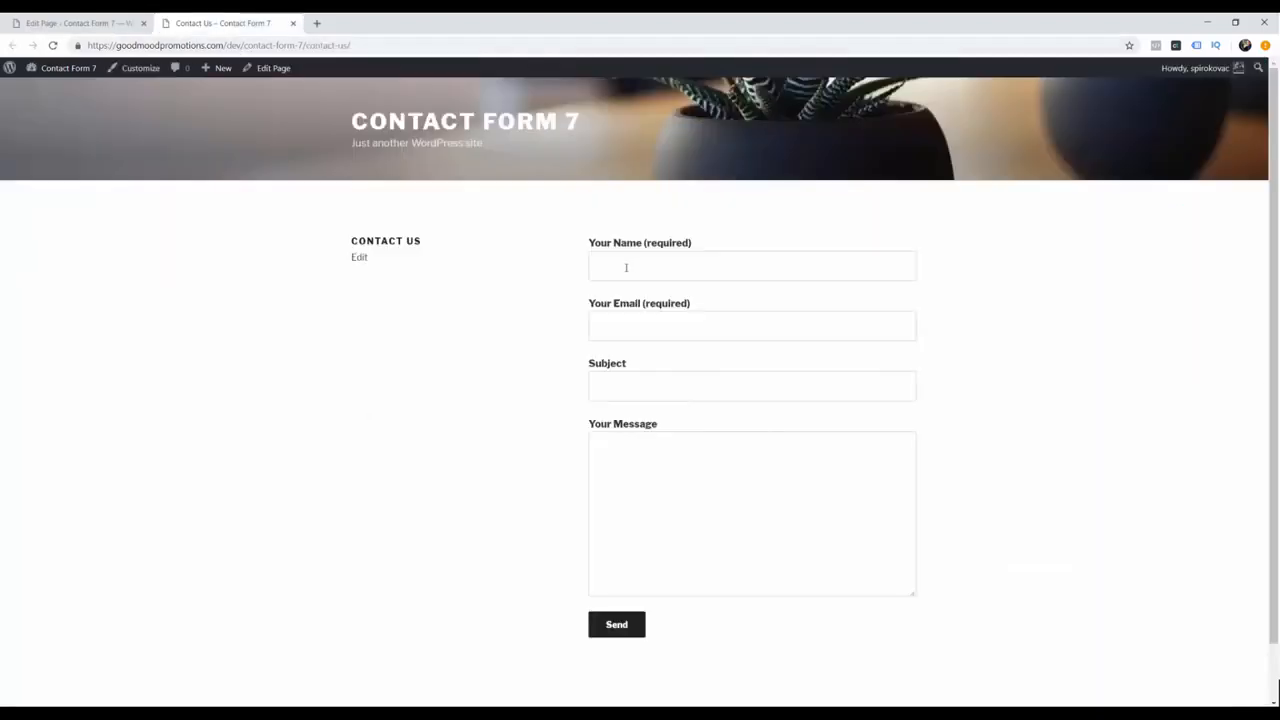
Step: Fill the live form with a name, the suggested email address, subject 'subject' and message 'message'
left_click(612, 266)
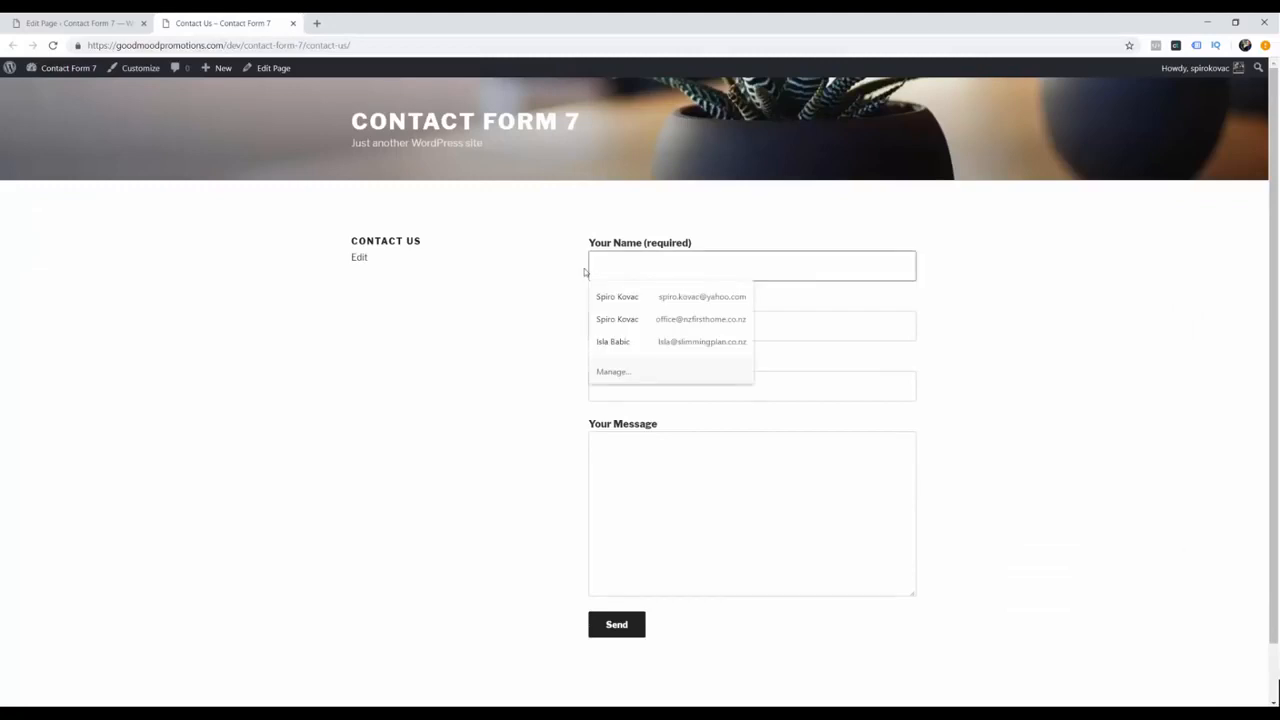
type("spiro")
key("Tab")
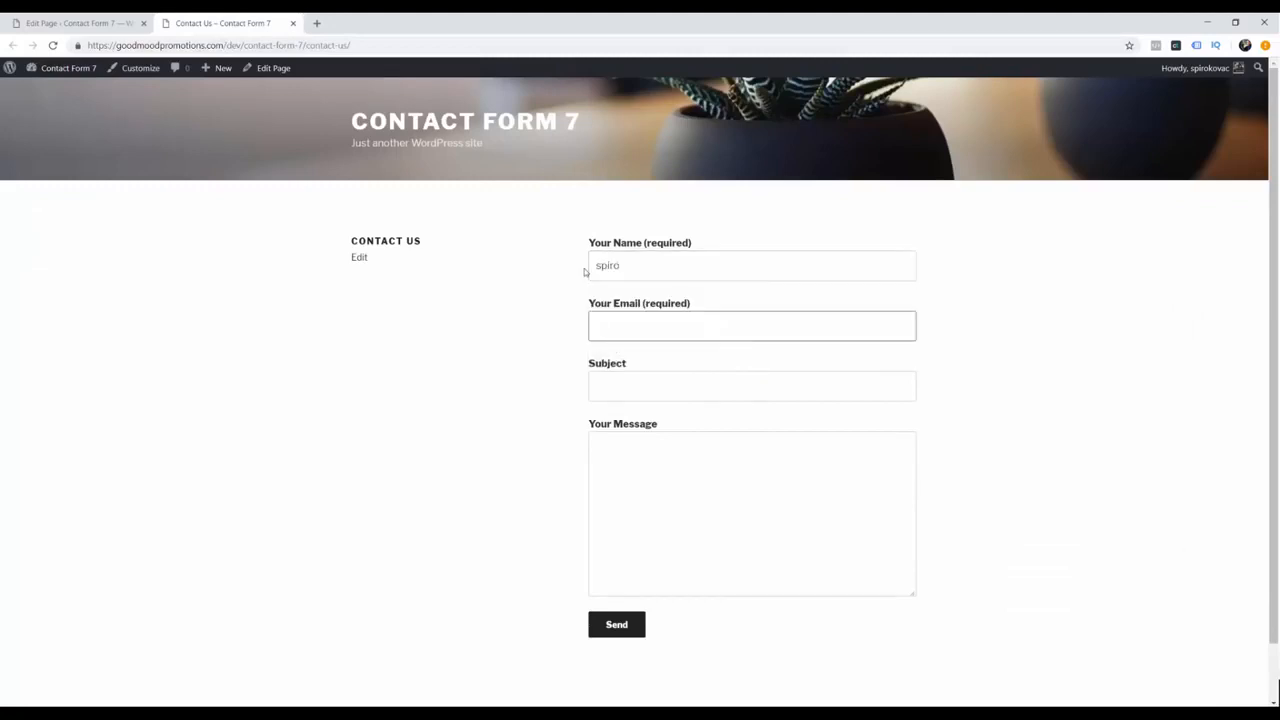
type("sp")
key("Down")
key("Return")
key("Tab")
type("s")
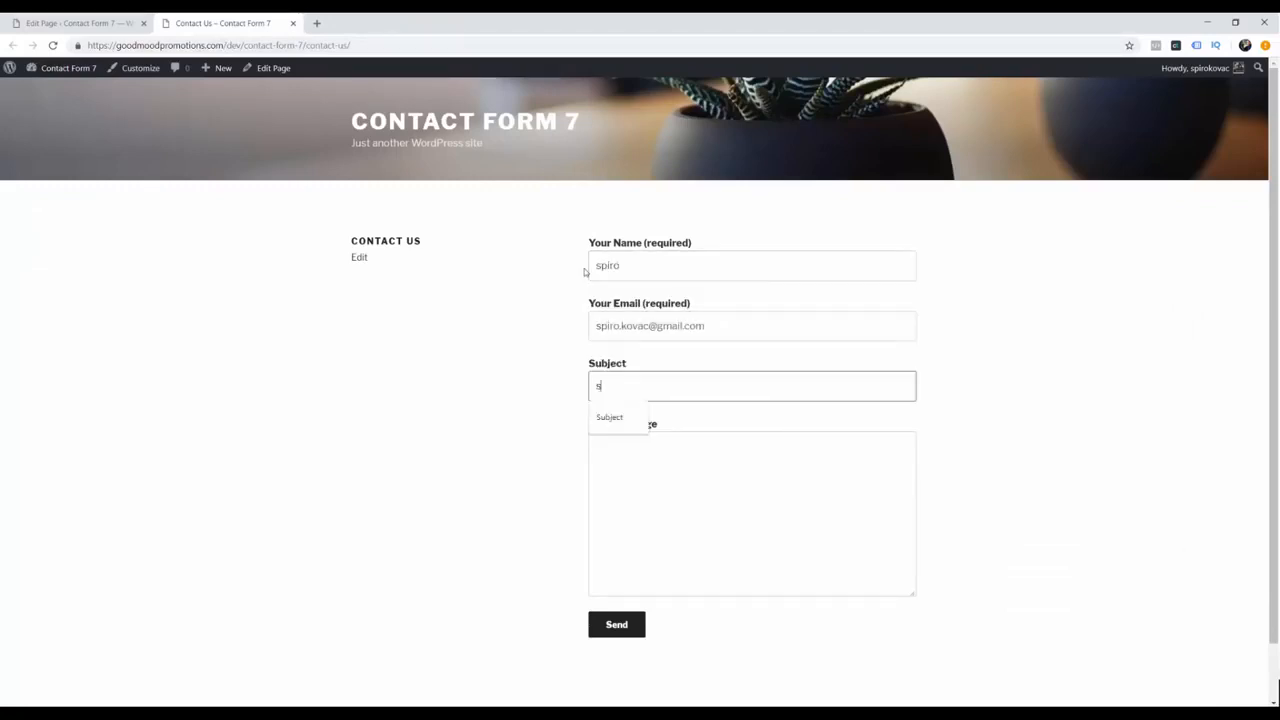
type("ubject")
key("Tab")
type("message")
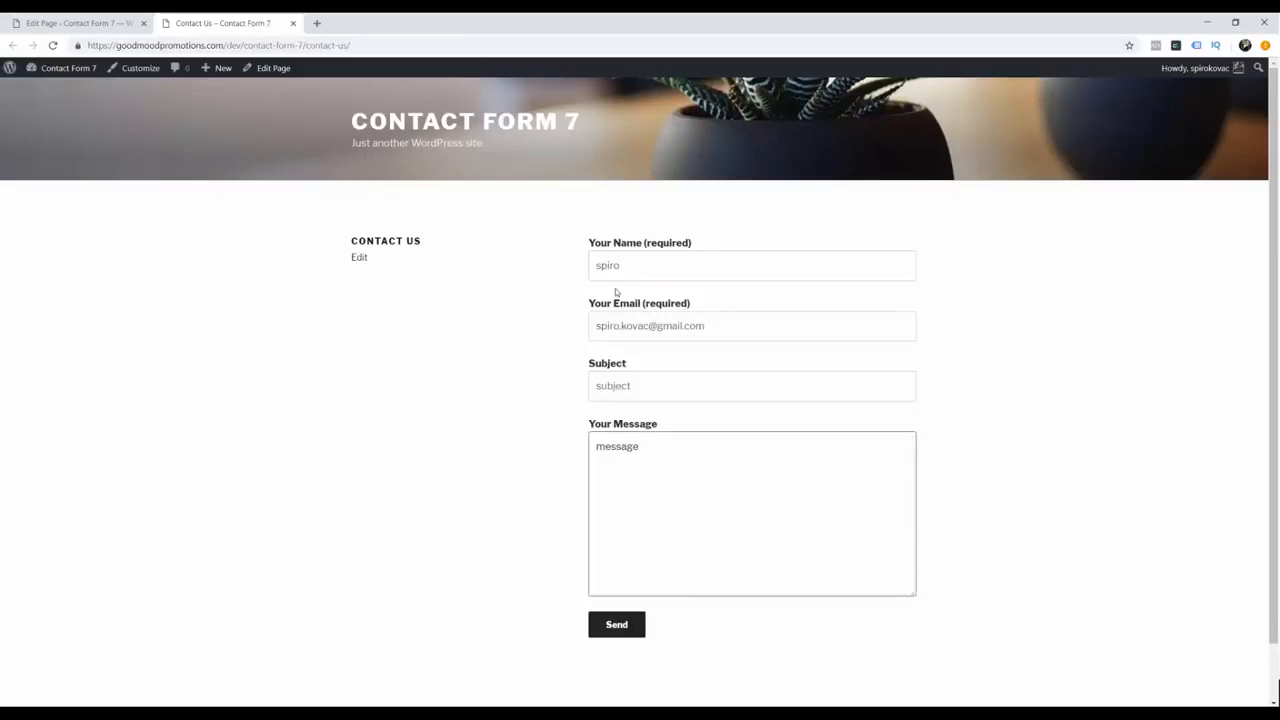
Step: Send the test message and confirm the sent notice
left_click(619, 625)
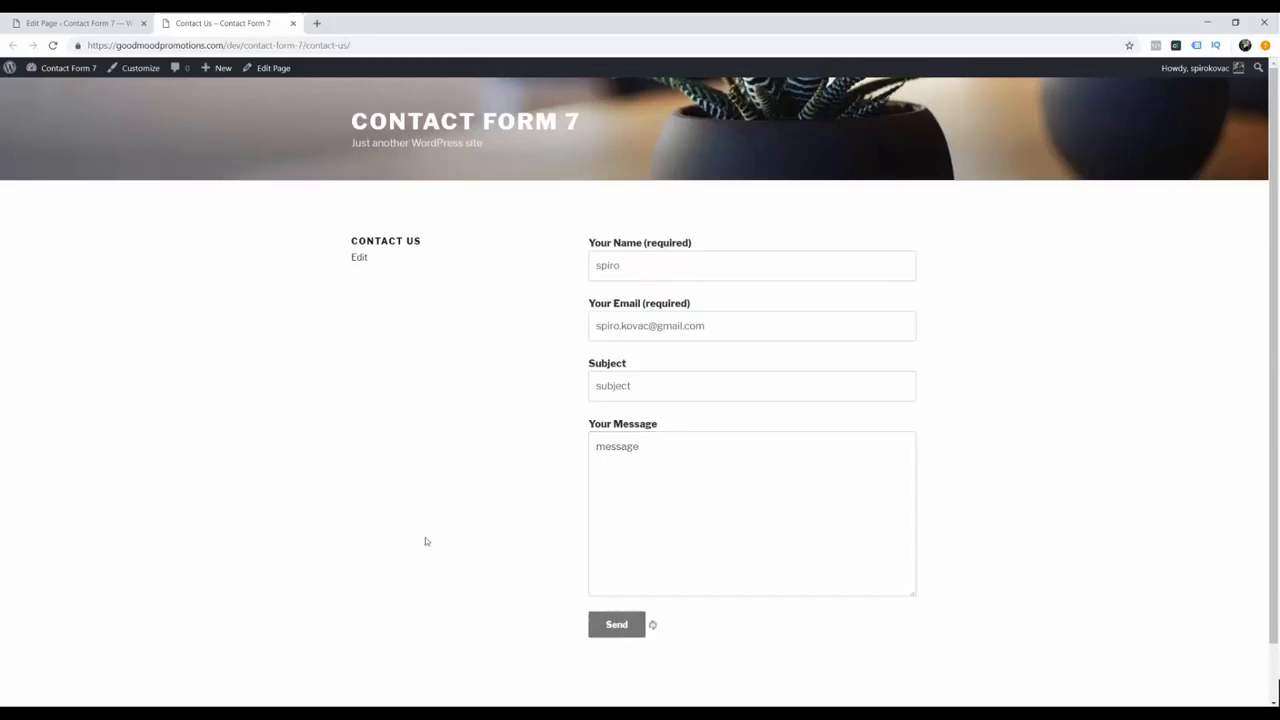
scroll(706, 634, "down", 1)
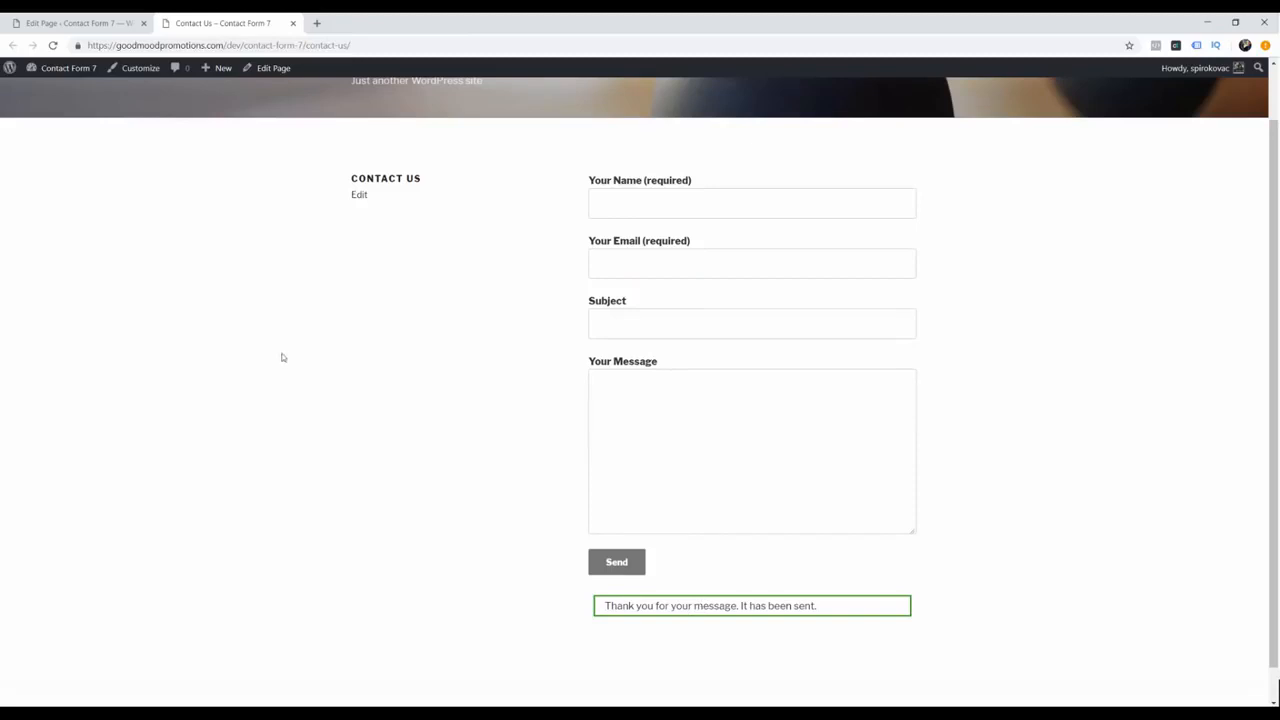
left_click(317, 23)
Step: Load Gmail, read the full Contact Form 7 'subject' email, then close the Gmail tab
type("gm")
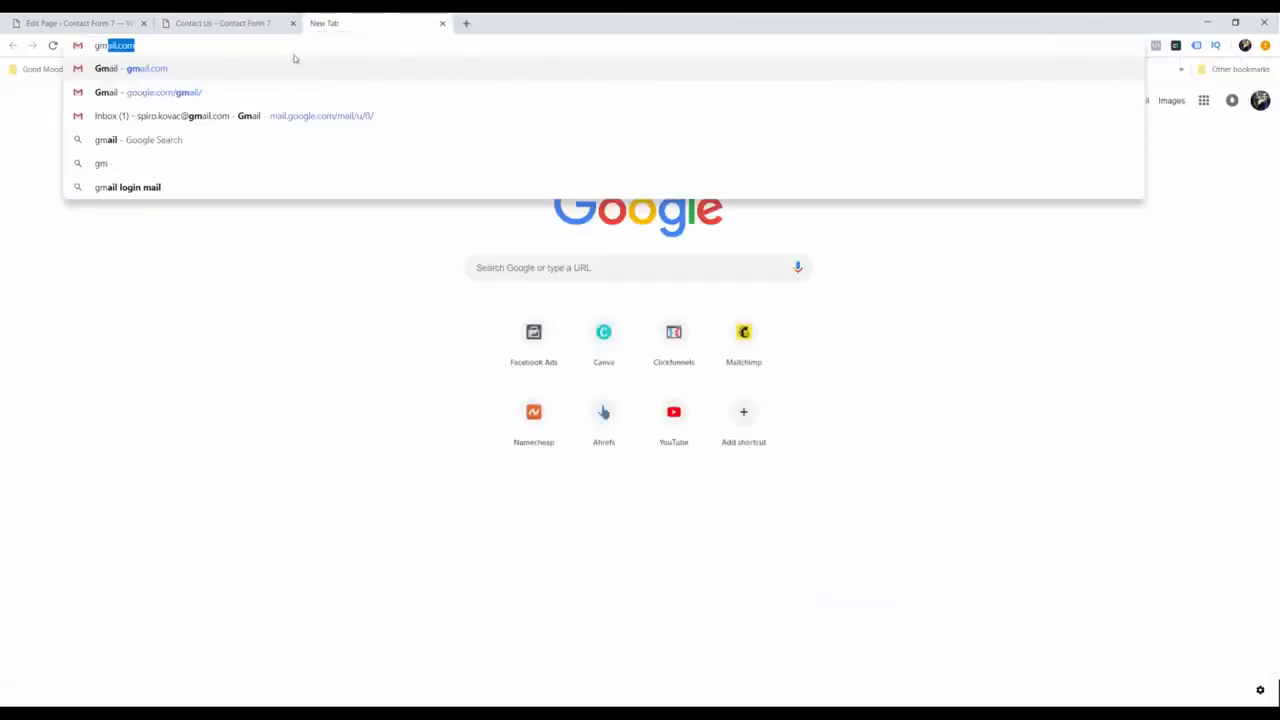
key("Return")
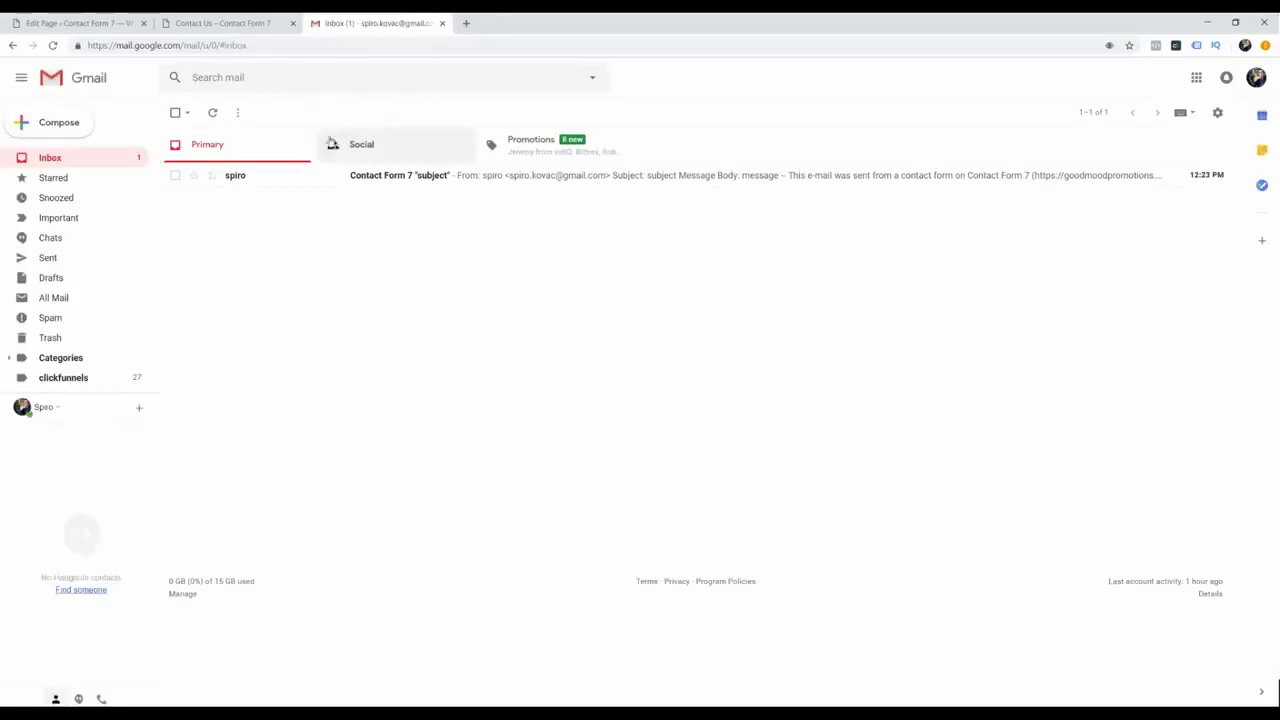
left_click(422, 178)
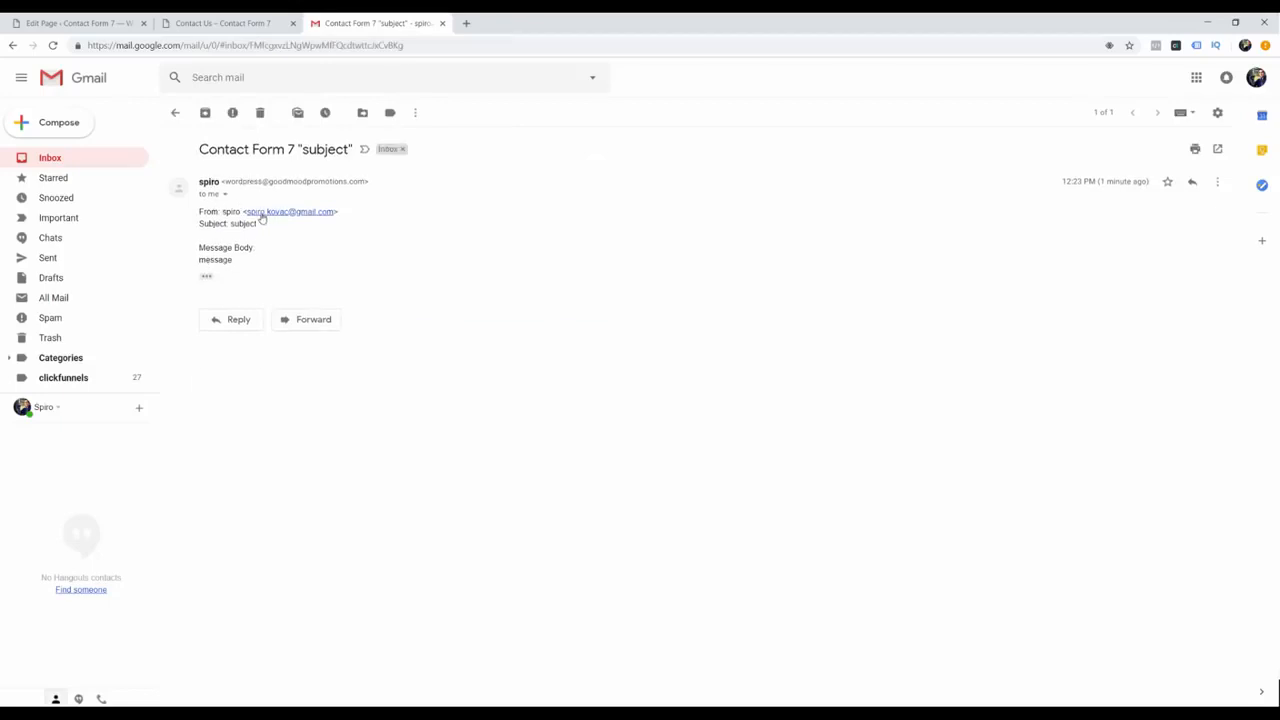
left_click(208, 275)
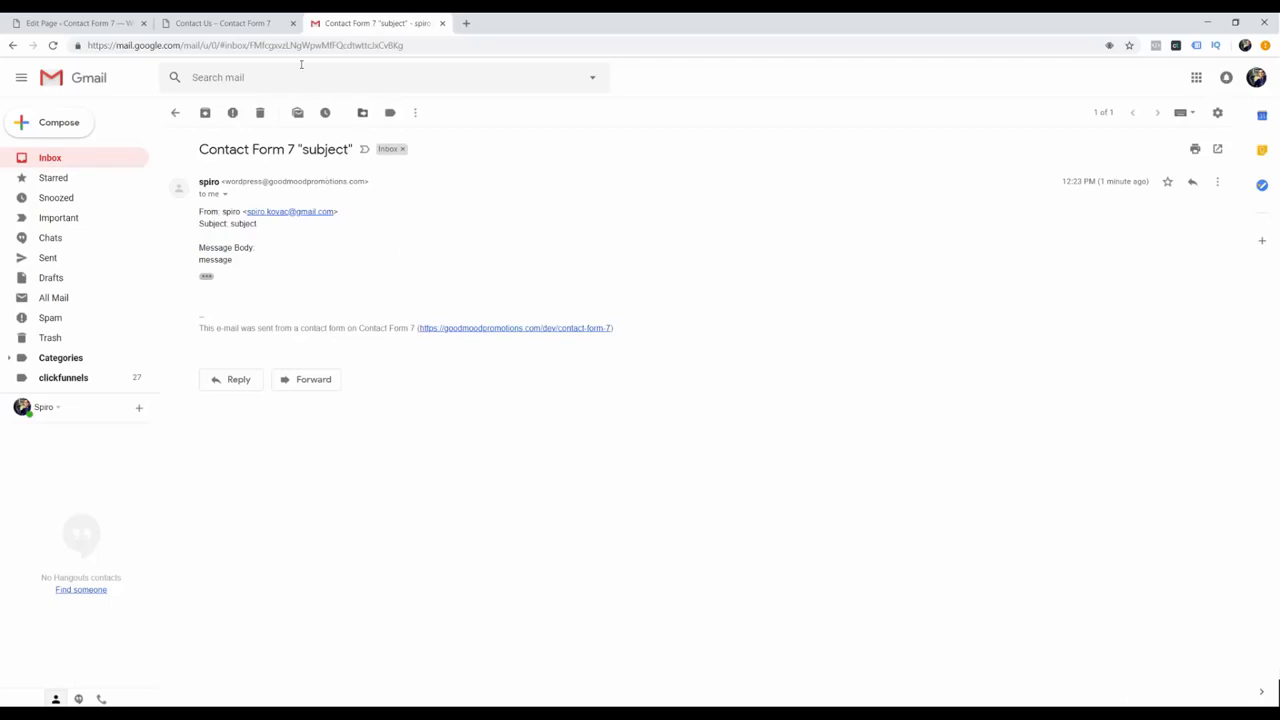
key("ctrl+w")
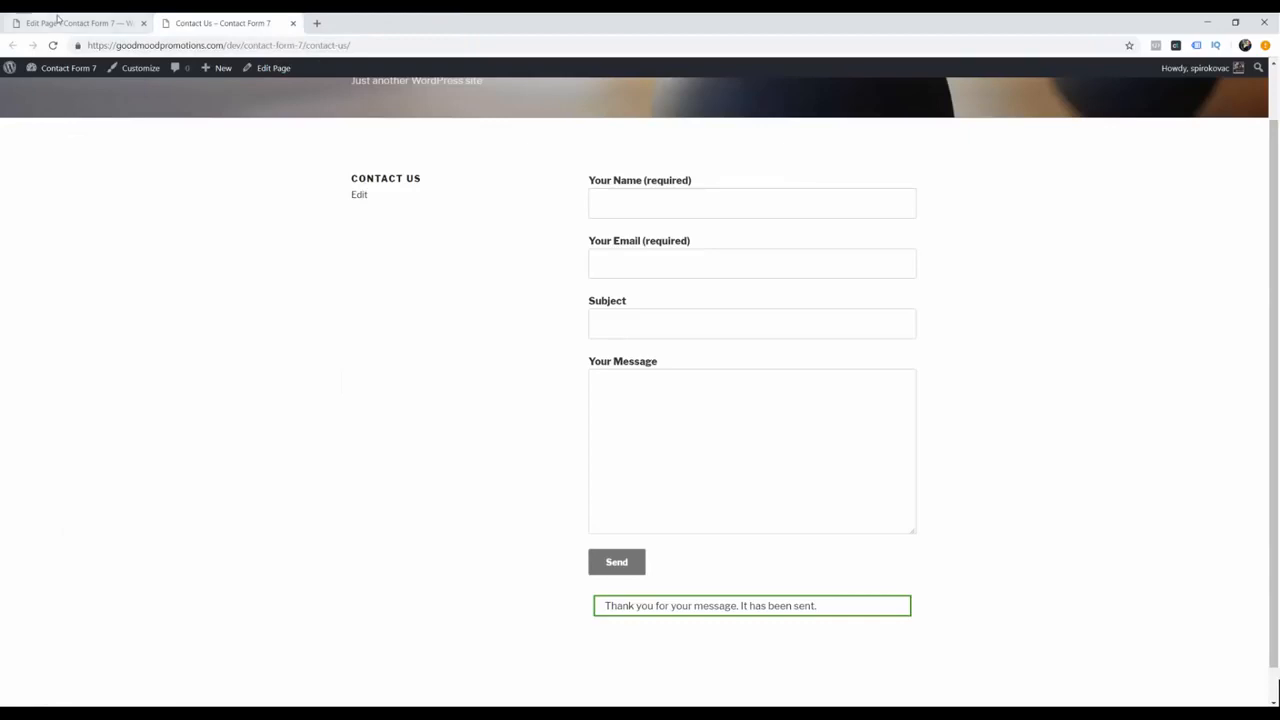
Step: Go back to WordPress and open Contact form 1's template for editing
left_click(60, 20)
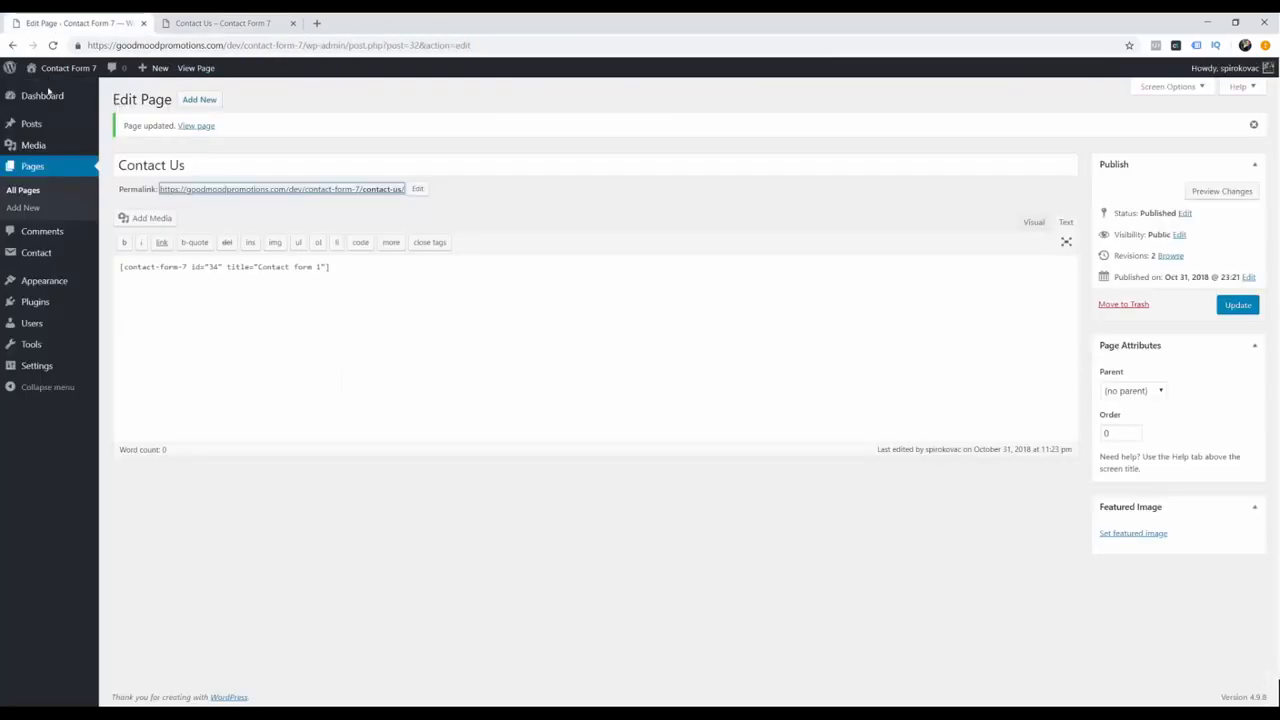
left_click(125, 258)
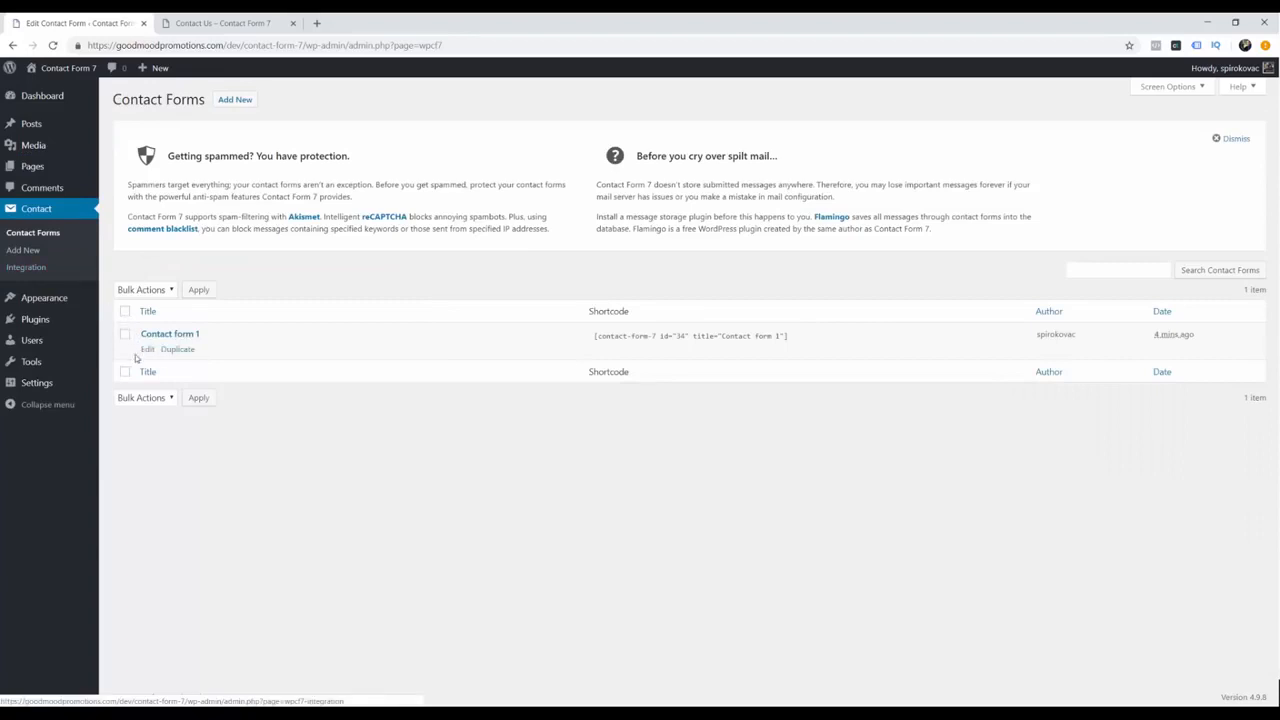
left_click(192, 334)
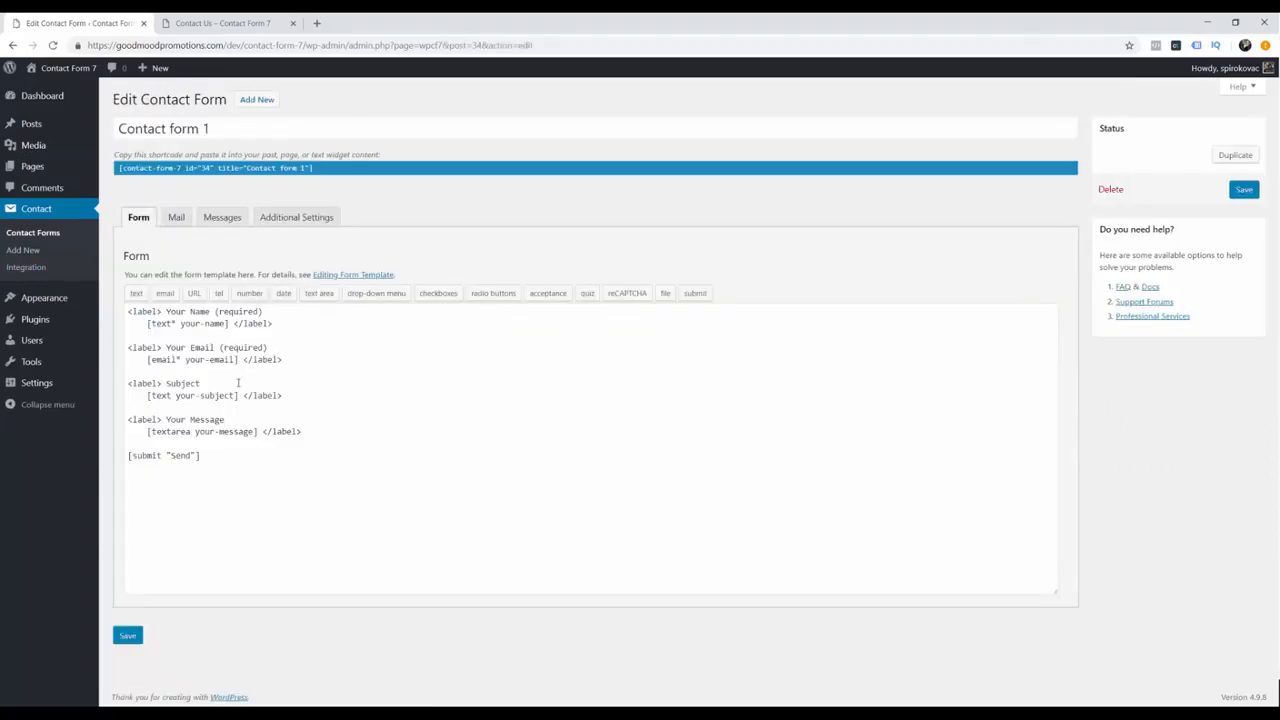
left_click(149, 426)
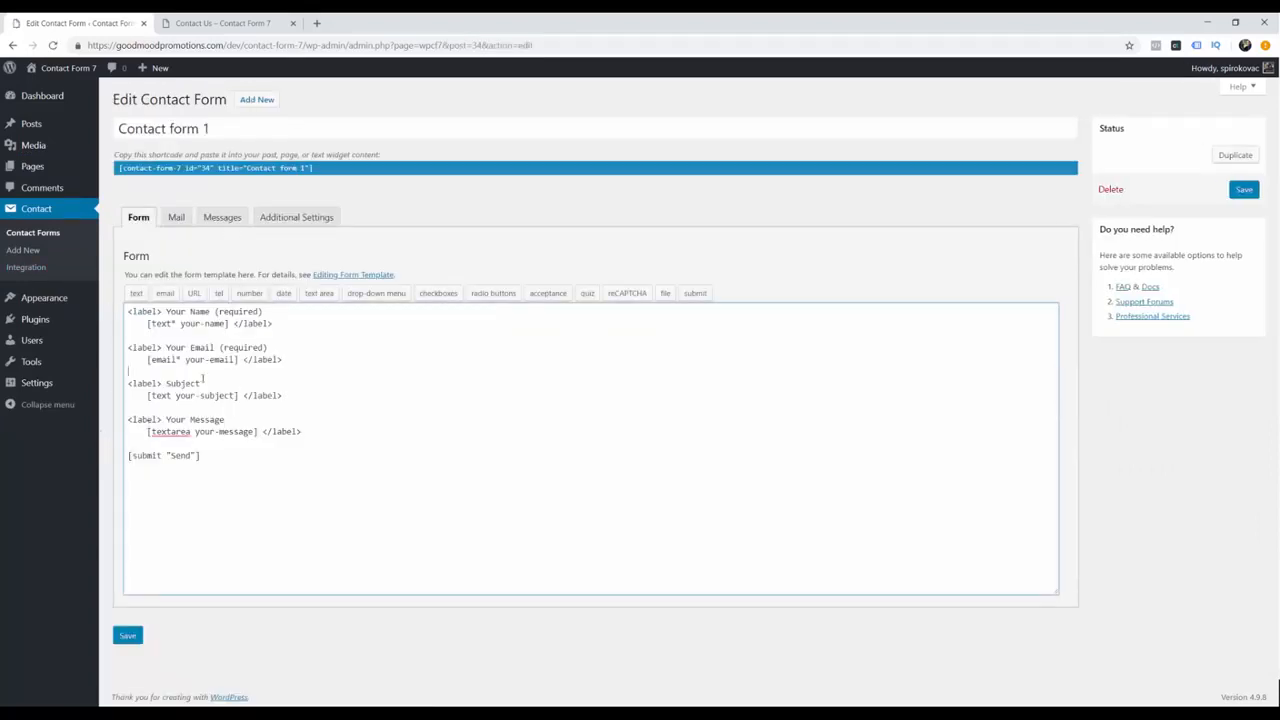
Step: Duplicate the email field block above Subject and relabel it 'Your Phone', dropping the (required) note
left_click(282, 368)
key("Return")
key("Return")
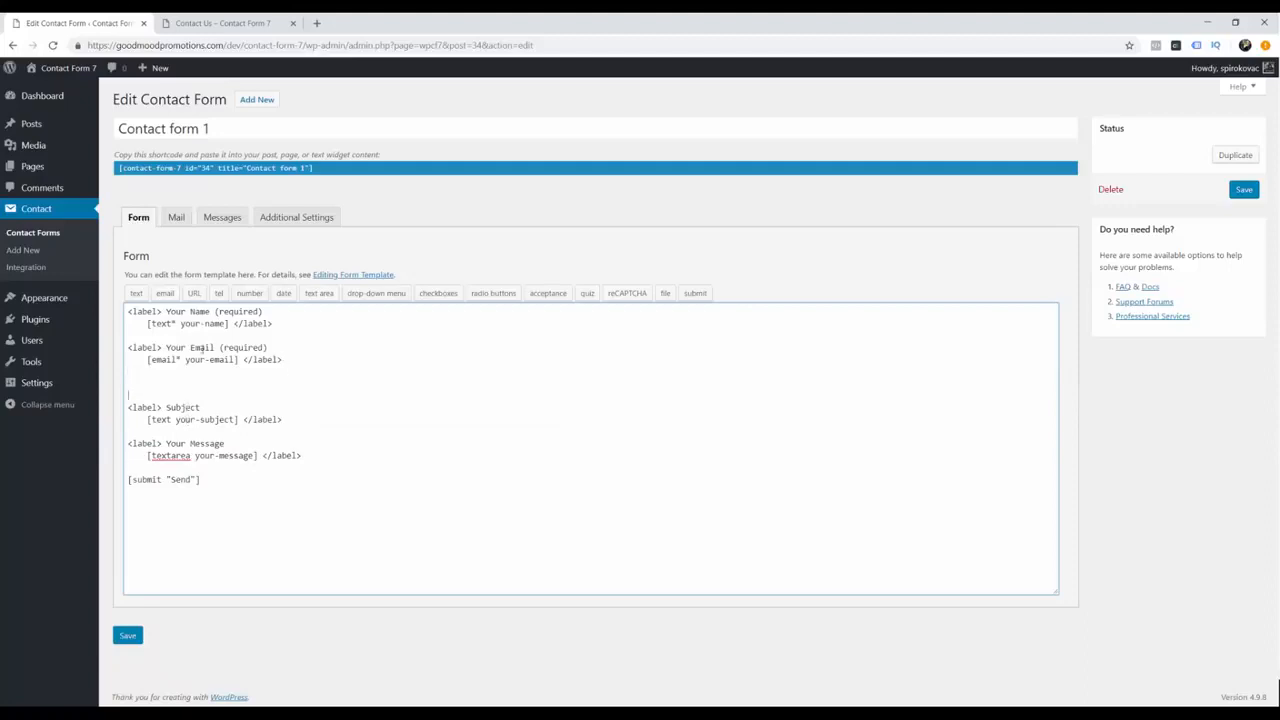
left_click_drag(128, 347, 282, 360)
key("ctrl+c")
left_click(145, 381)
key("ctrl+v")
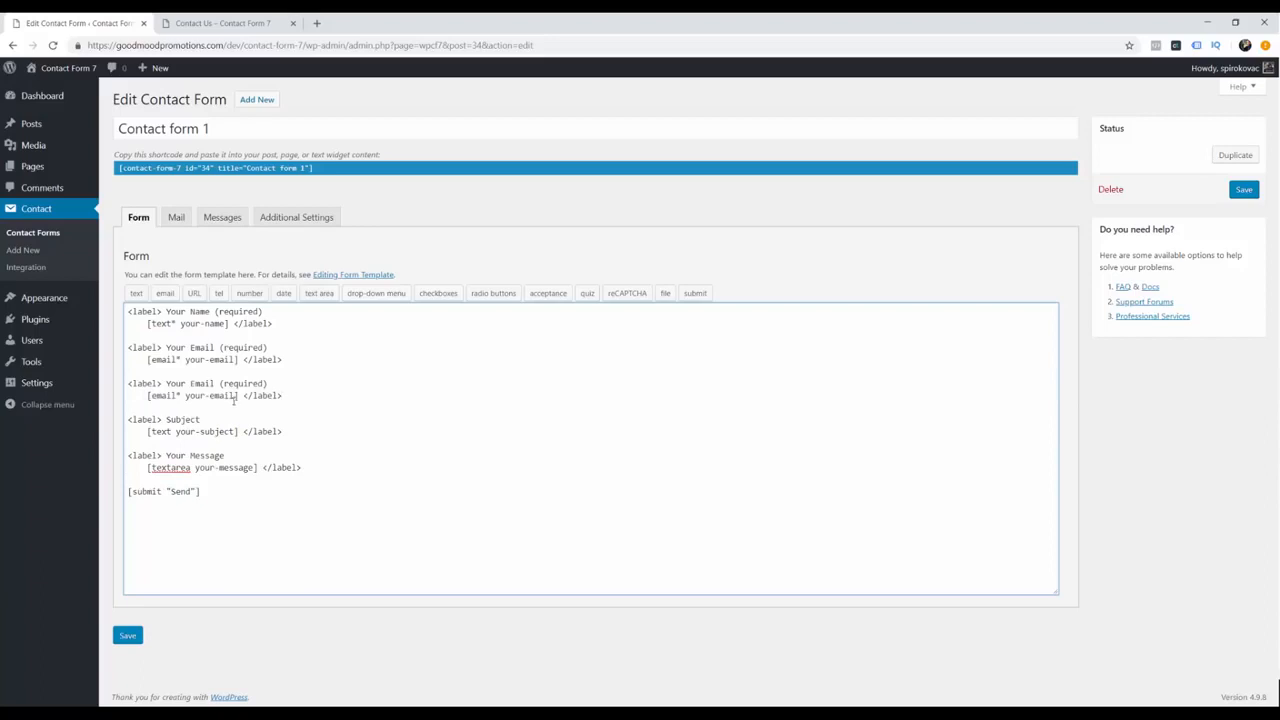
mouse_move(147, 396)
left_mouse_down()
mouse_move(239, 396)
mouse_move(166, 383)
left_mouse_up()
key("BackSpace")
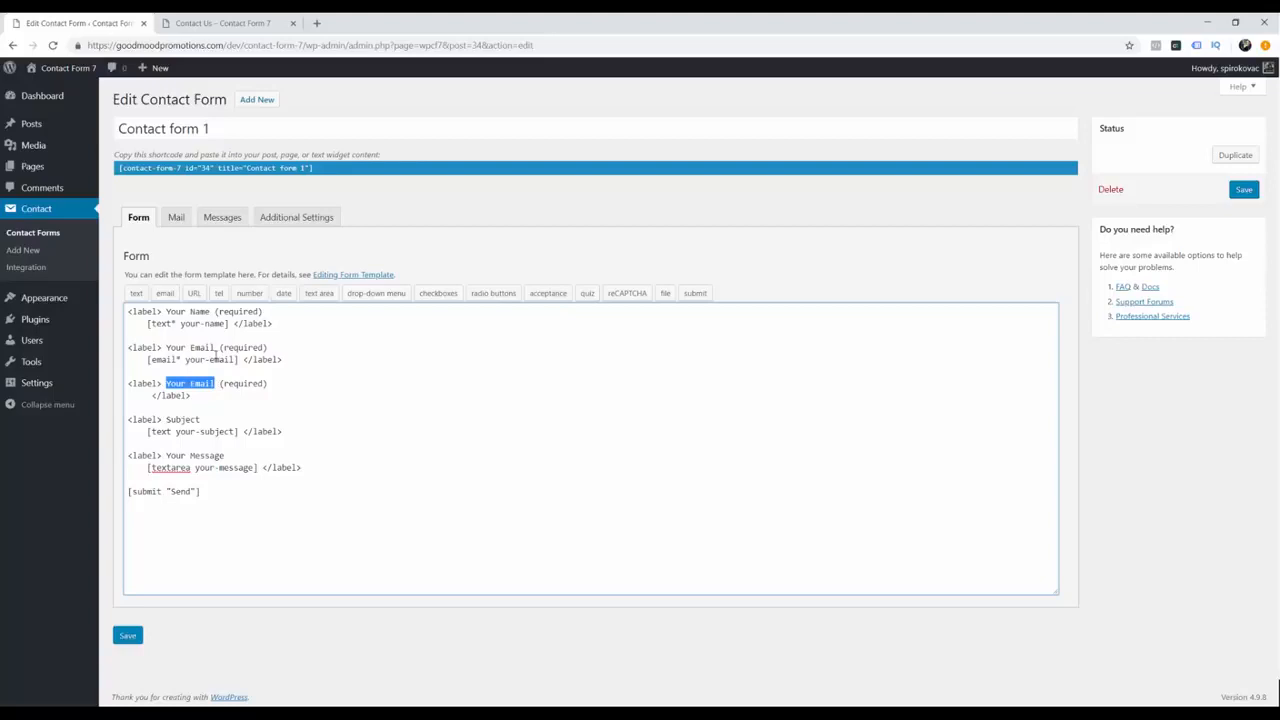
type("Your Pho")
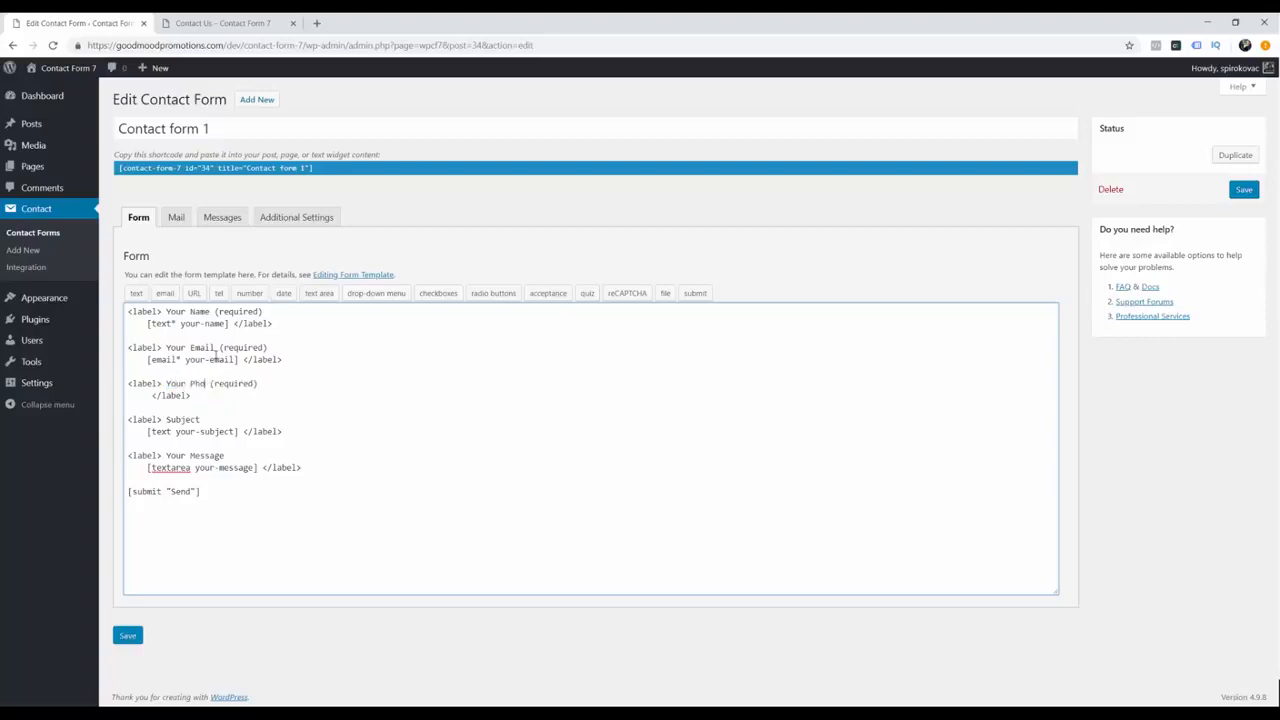
type("ne")
key("shift+Right")
key("shift+Right")
key("shift+Right")
key("shift+Right")
key("shift+Right")
key("shift+Right")
key("shift+Right")
key("shift+Right")
key("shift+Right")
key("shift+Right")
key("shift+Right")
key("Delete")
Step: Insert a tel tag named gcf-phone under the Your Phone label
left_click(218, 293)
type("gcf")
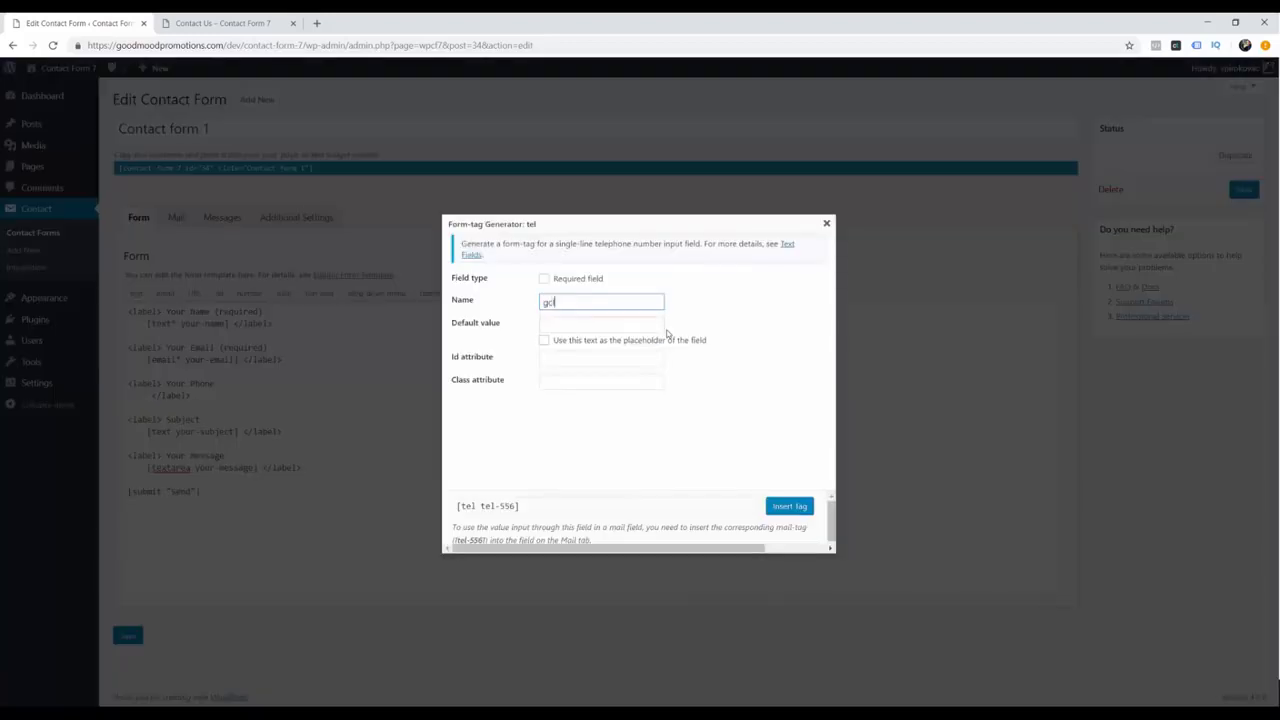
type("-phone")
left_click(789, 506)
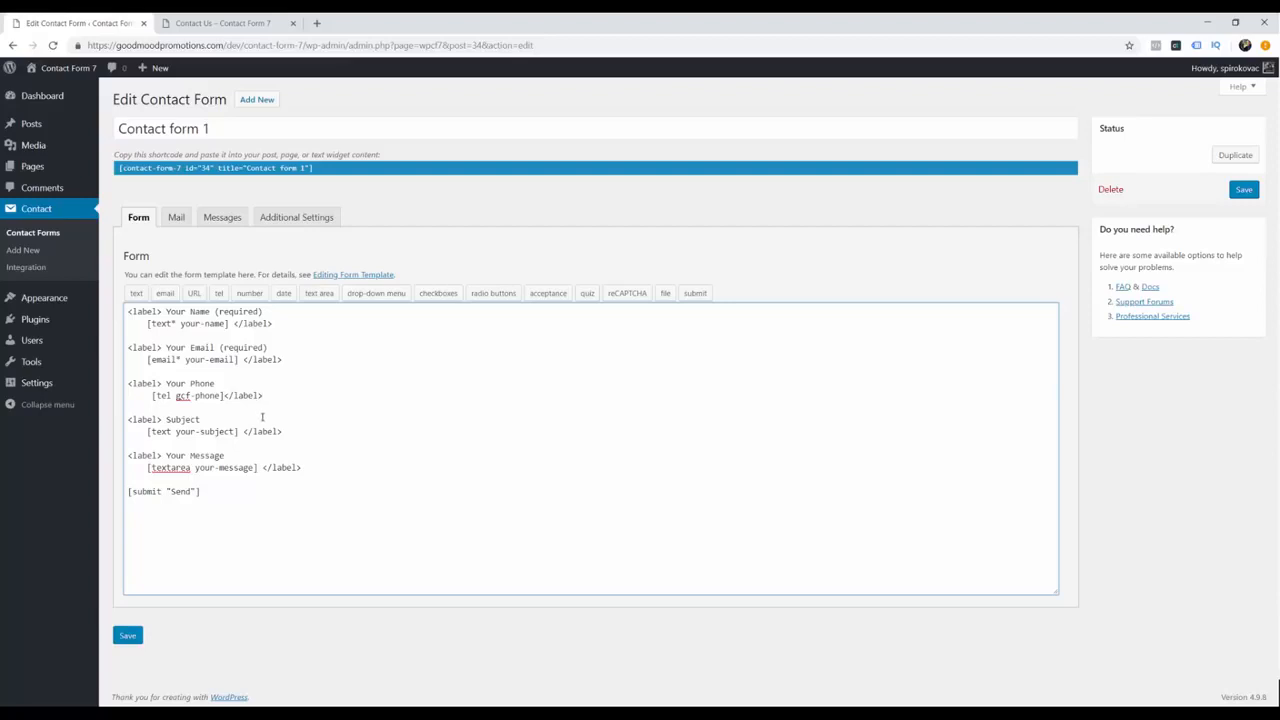
Step: Copy the phone field block below it and relabel the copy 'How did you find about us?'
key("Return")
key("Return")
left_click_drag(263, 395, 128, 383)
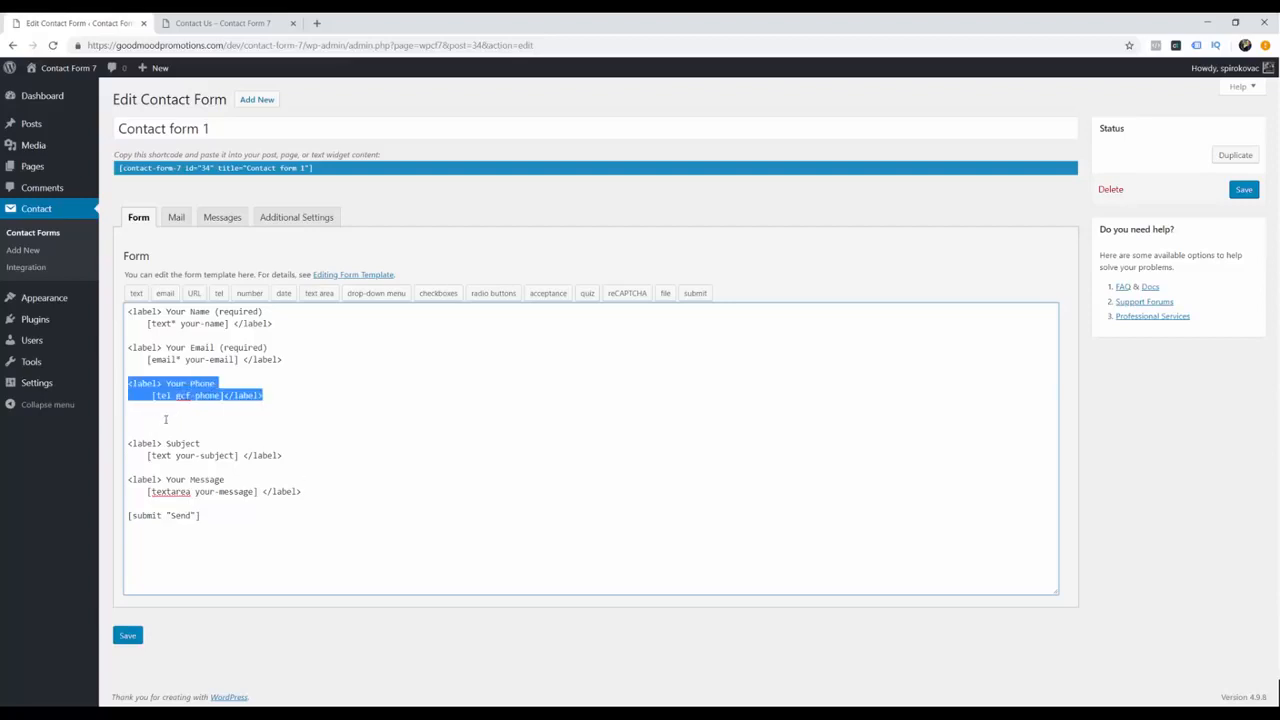
left_click(166, 419)
key("ctrl+v")
left_click_drag(170, 420, 244, 421)
key("BackSpace")
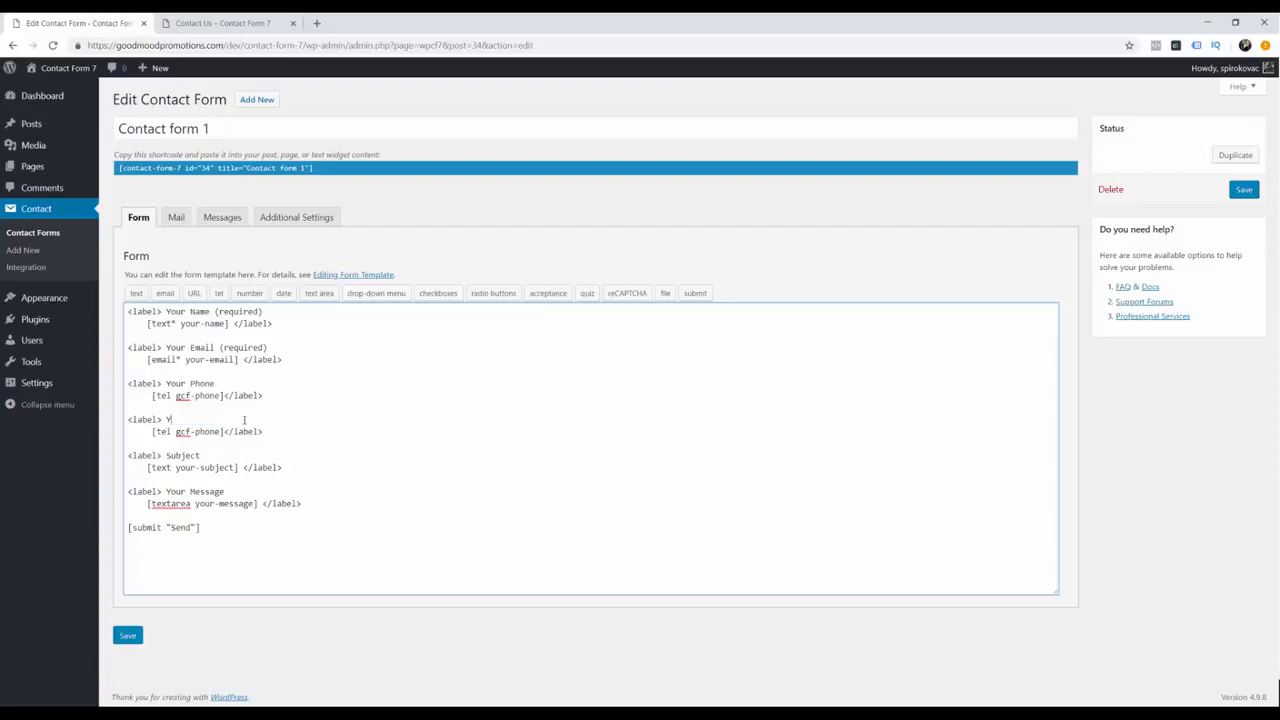
key("BackSpace")
type("How did you find about")
type("us?")
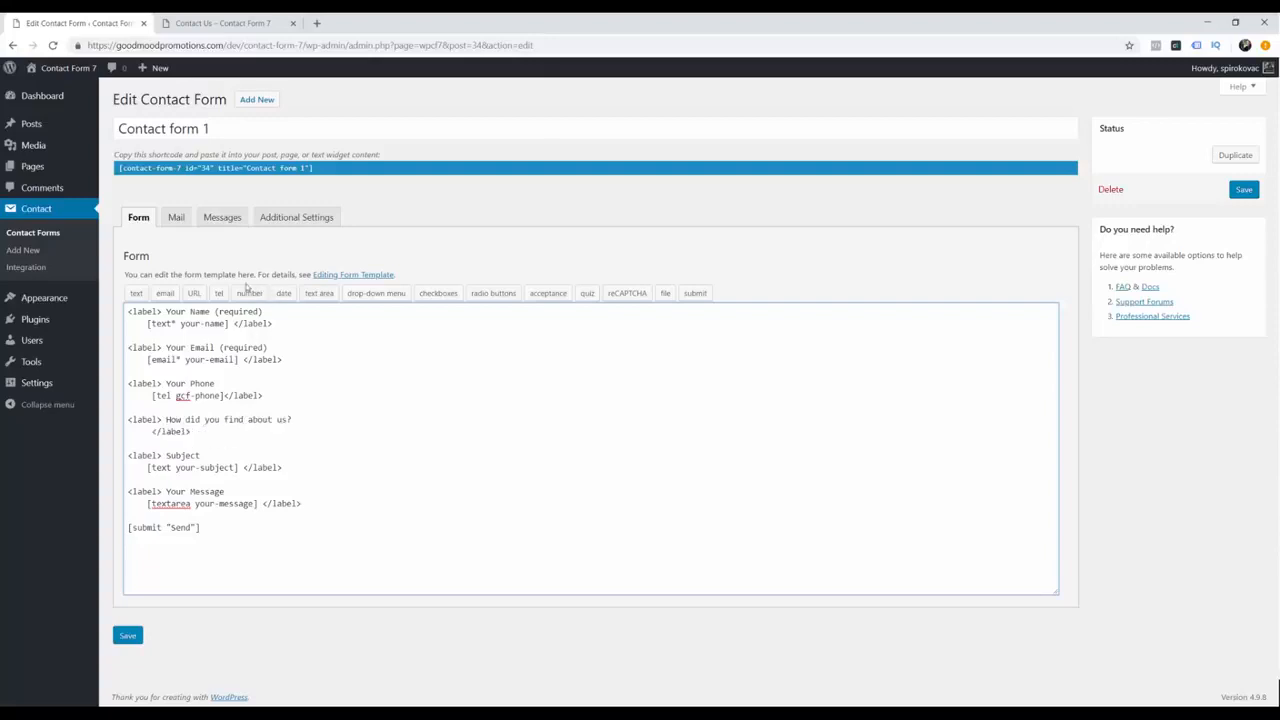
Step: Insert a required gcf-menu drop-down with options Facebook, Google, YouTube and Other
left_click(390, 296)
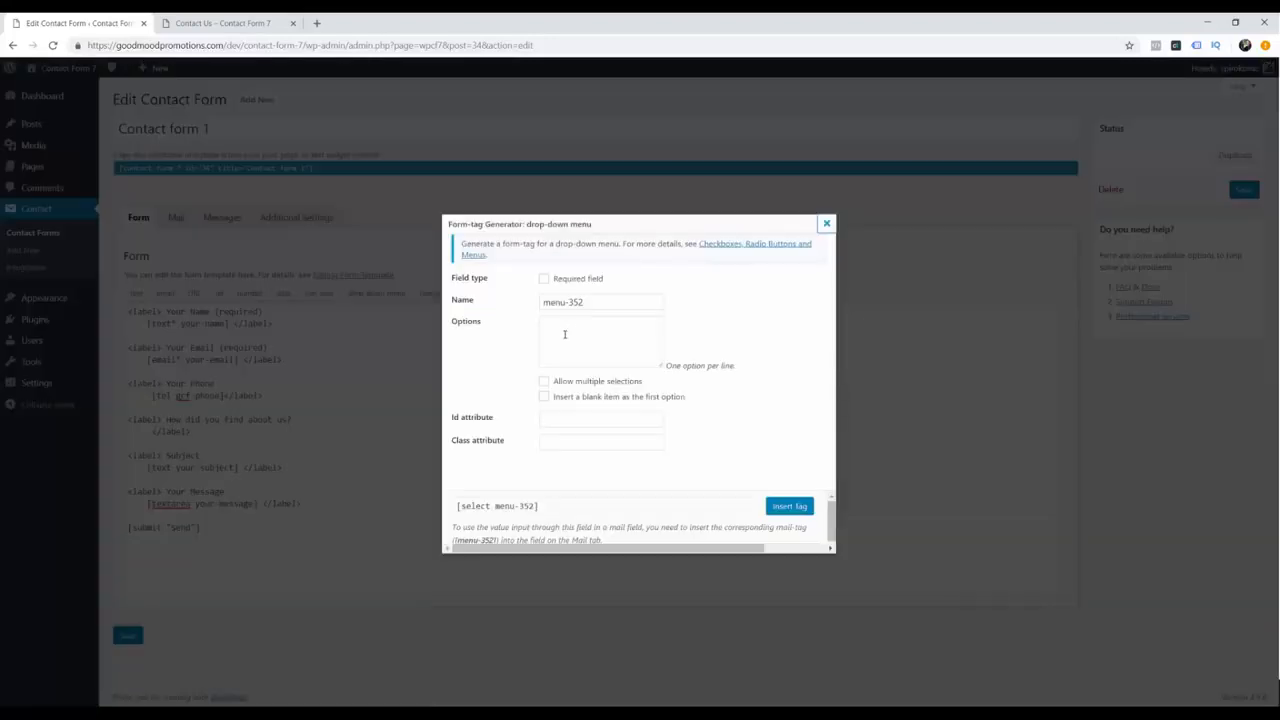
left_click(544, 280)
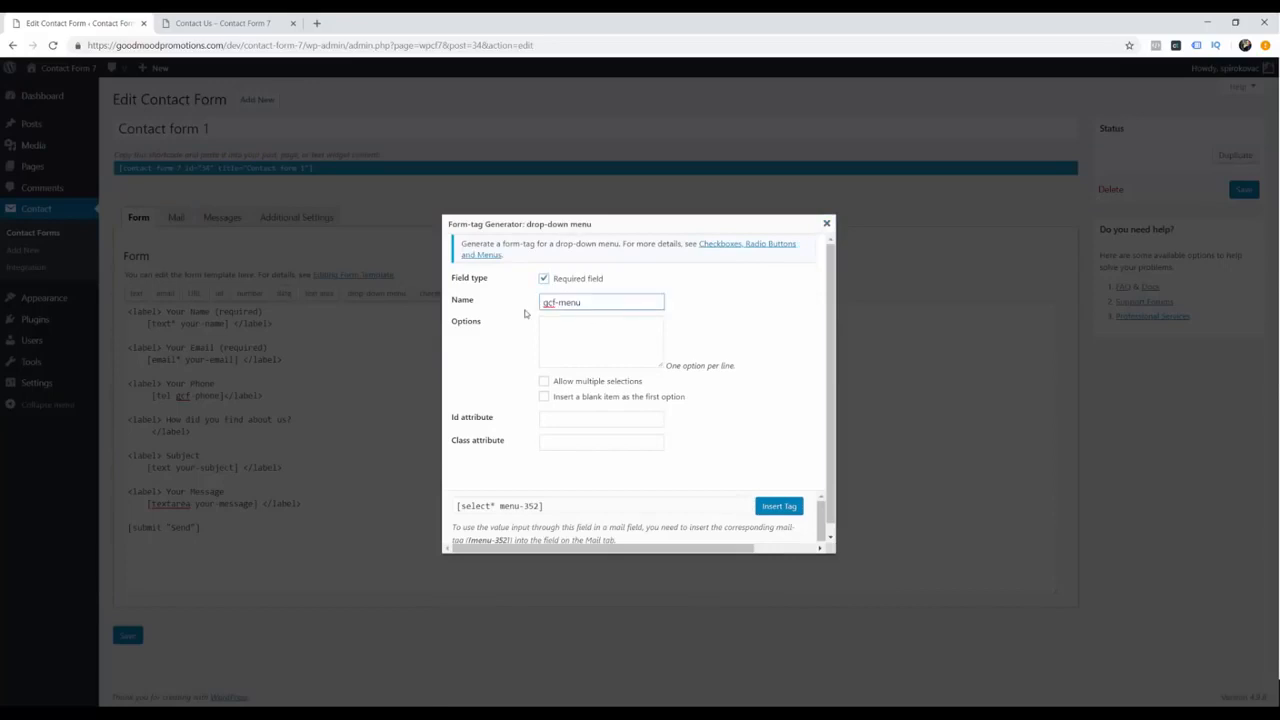
key("ctrl+a")
left_click(592, 361)
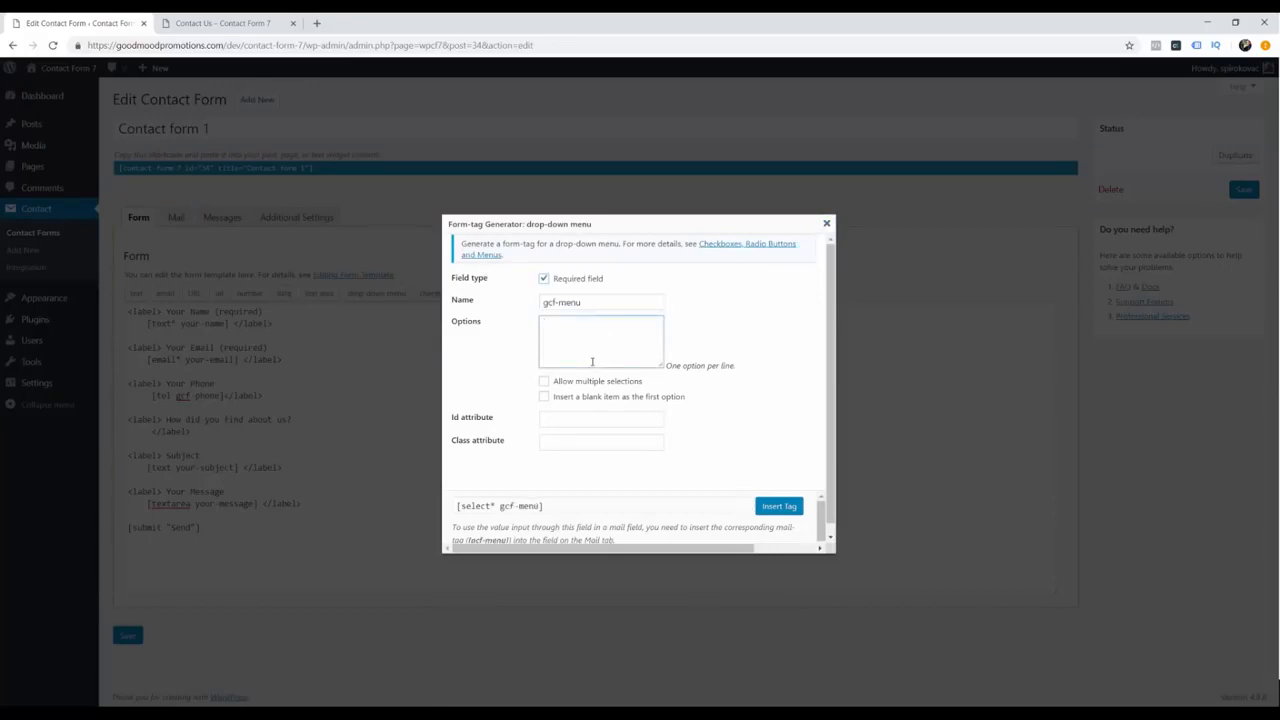
type("Facebook")
key("Return")
type("Google")
key("Return")
type("YouTube ")
type("Other")
left_click(779, 506)
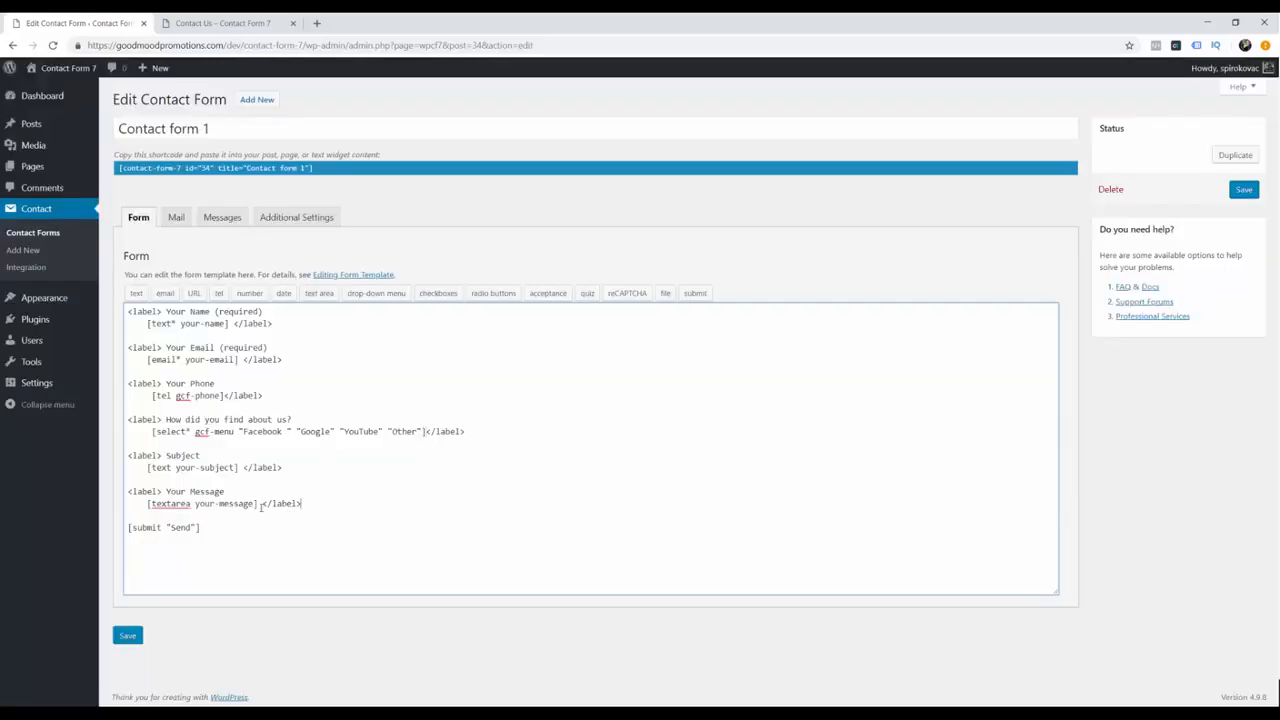
key("Return")
key("Return")
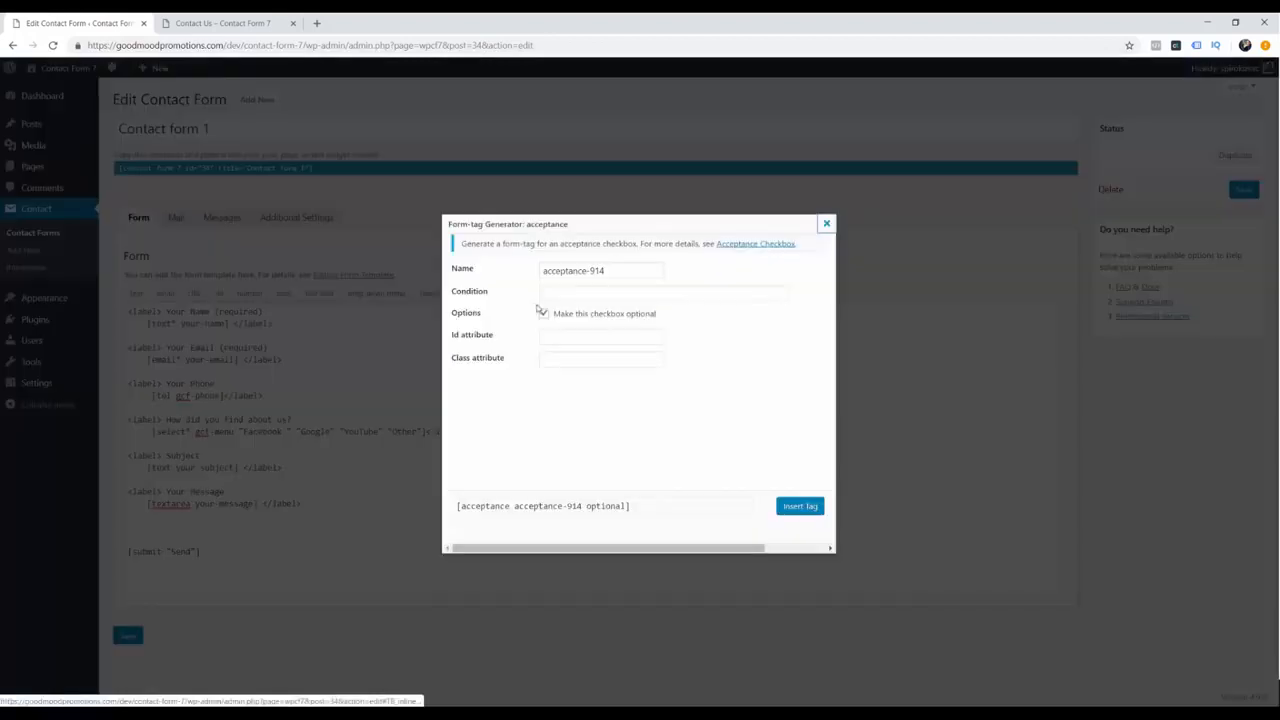
Step: Add a gcf-acceptance checkbox reading 'I agree to the terms of service' and save the form
left_click(548, 293)
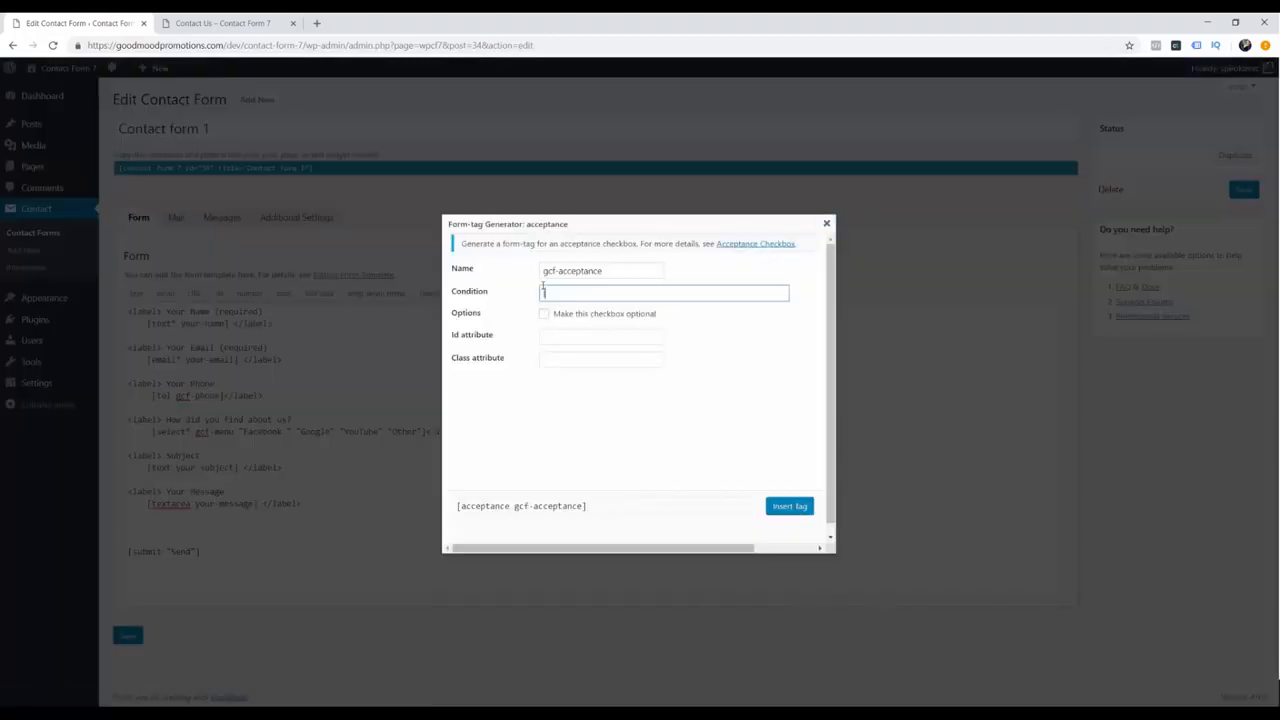
type("I agree to the terms of service")
left_click(786, 507)
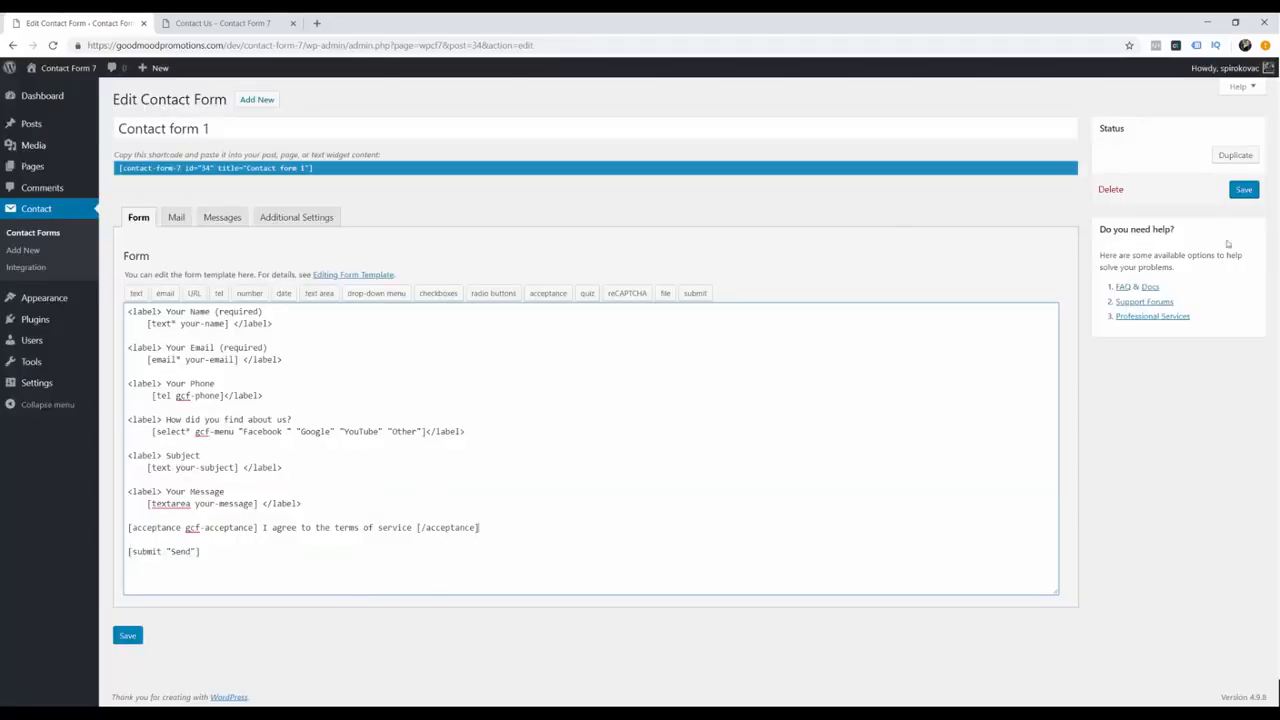
left_click(1244, 190)
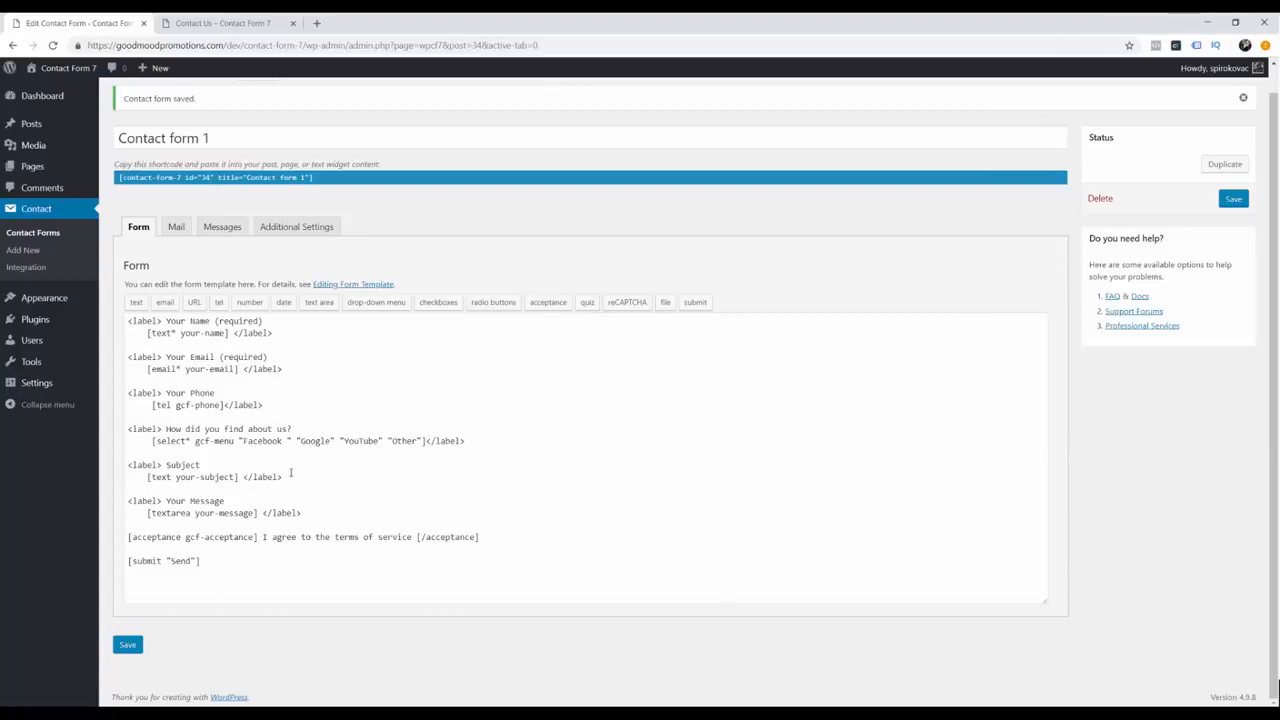
Step: Duplicate the Subject field block below it and relabel the copy 'File Upload'
left_click(290, 474)
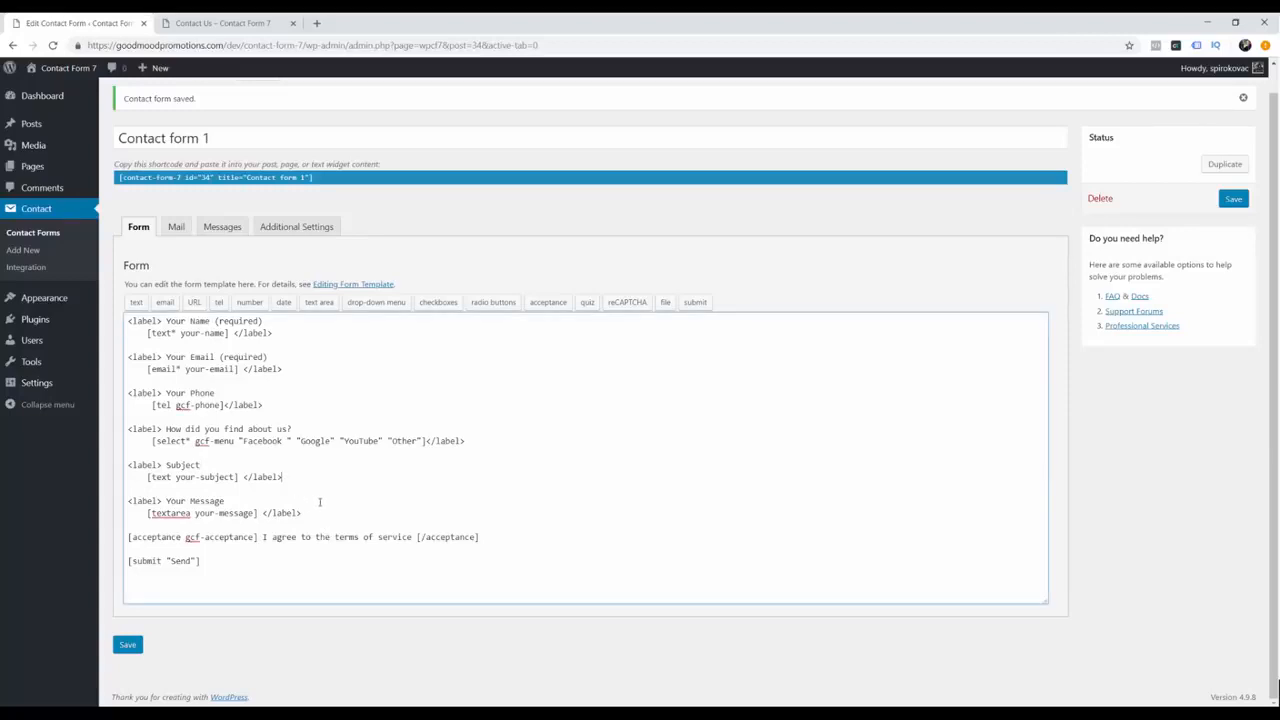
key("Return")
key("Return")
left_click_drag(283, 477, 128, 463)
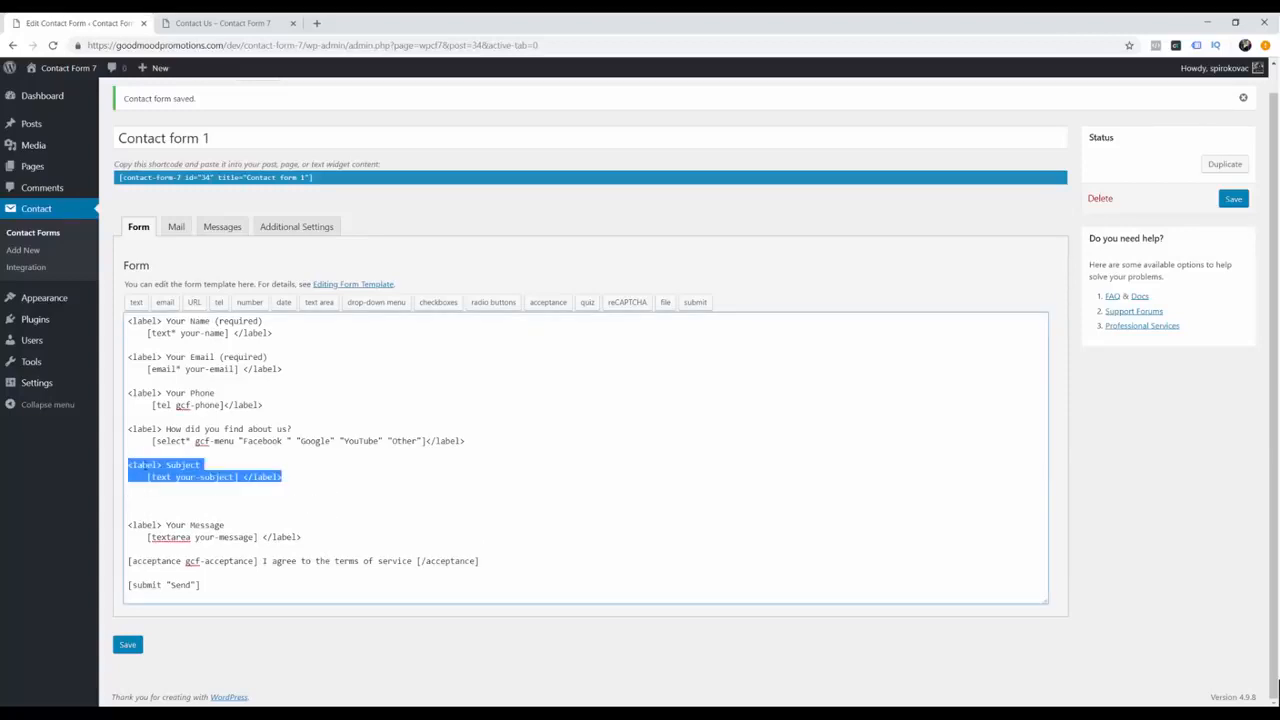
key("ctrl+c")
left_click(173, 493)
key("ctrl+v")
left_click(221, 497)
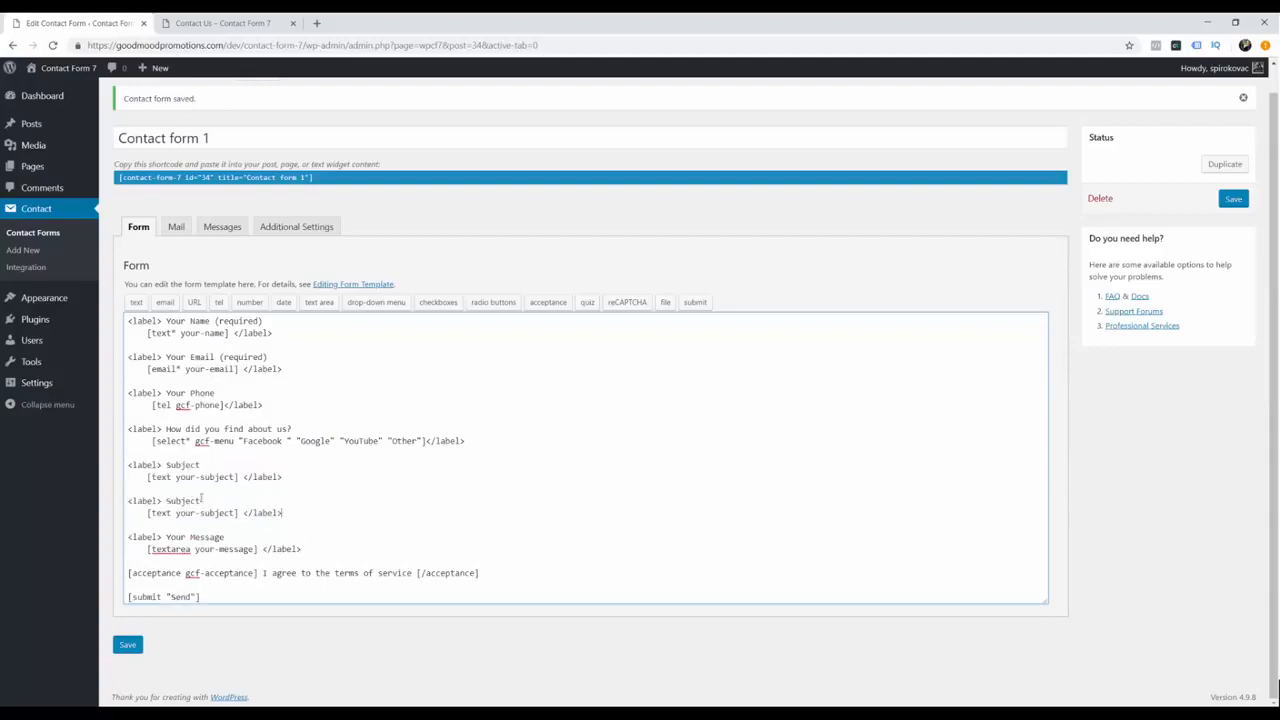
key("ctrl+shift+Left")
type("File Upload")
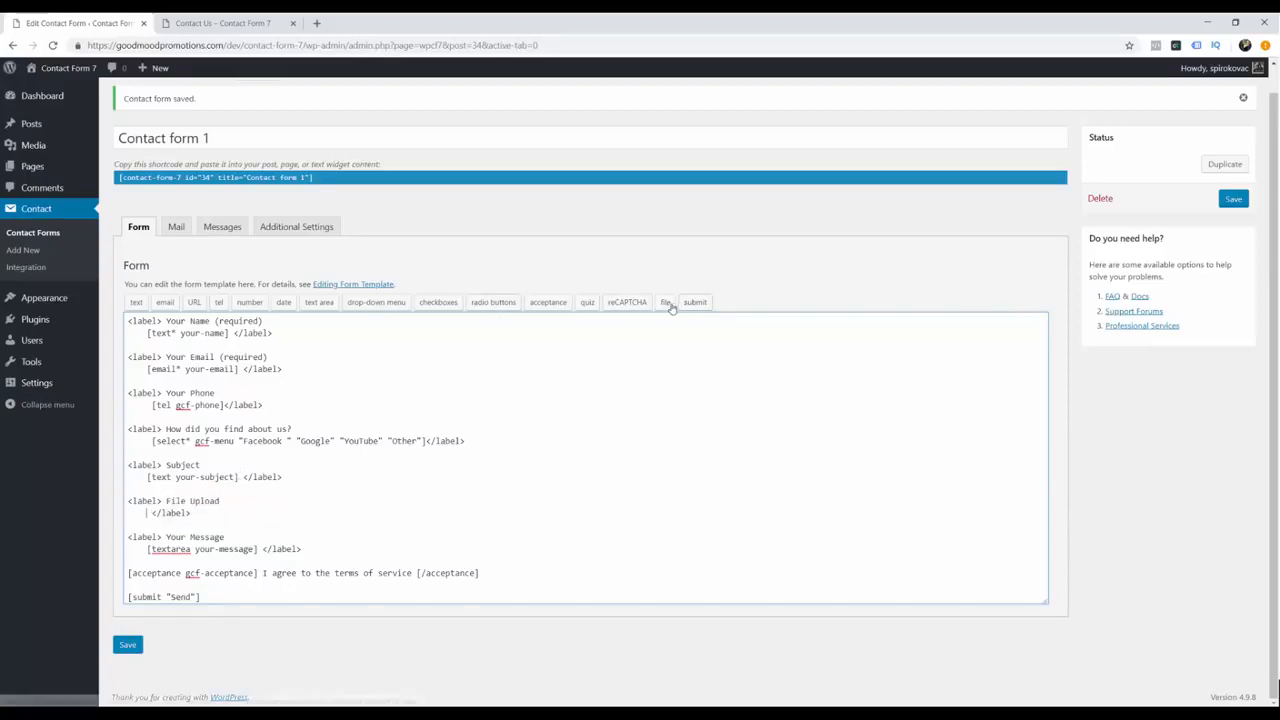
Step: Insert a file tag named gcf-file accepting jpg,png,zip,rar under the File Upload label
left_click(667, 303)
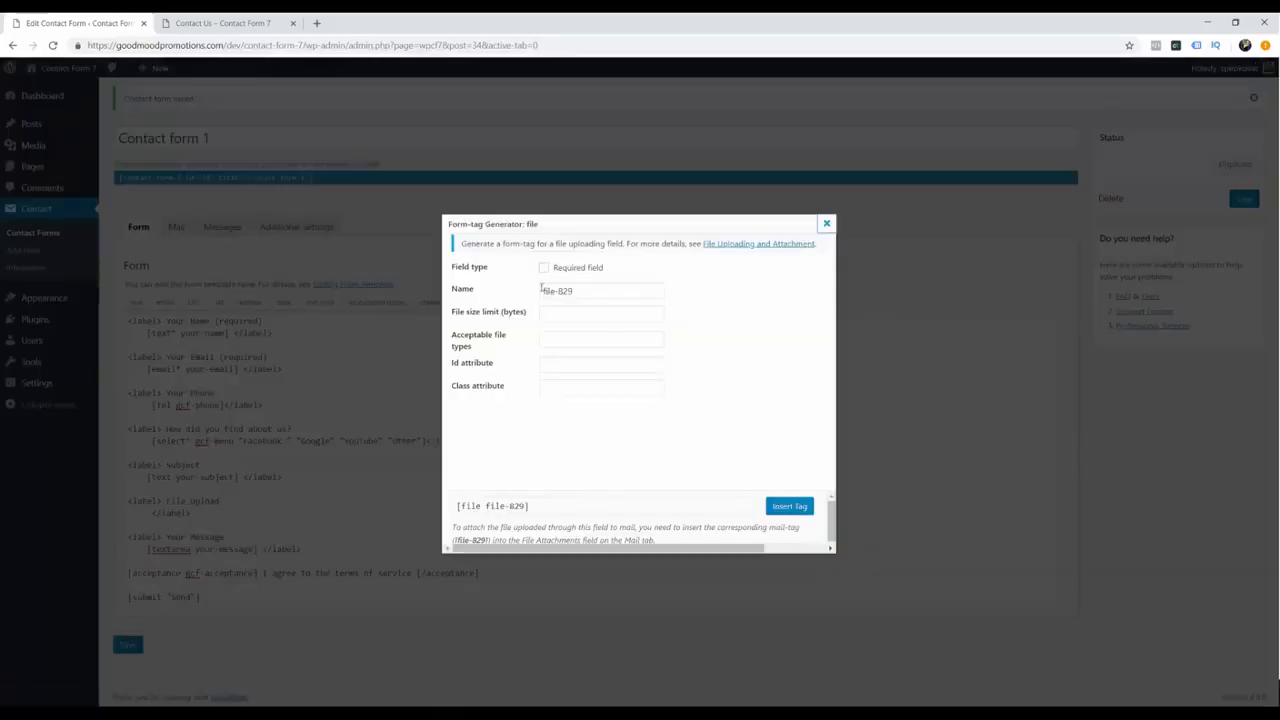
left_click_drag(575, 291, 492, 300)
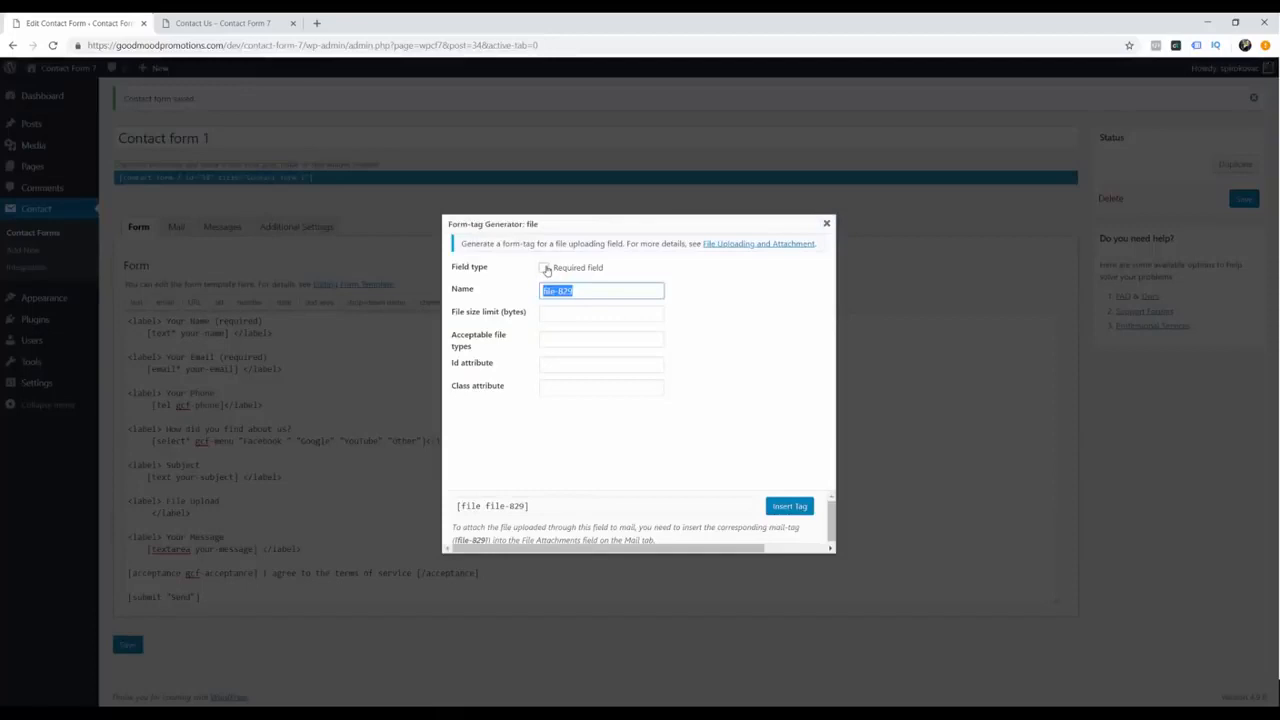
type("gcf-file")
left_click(591, 342)
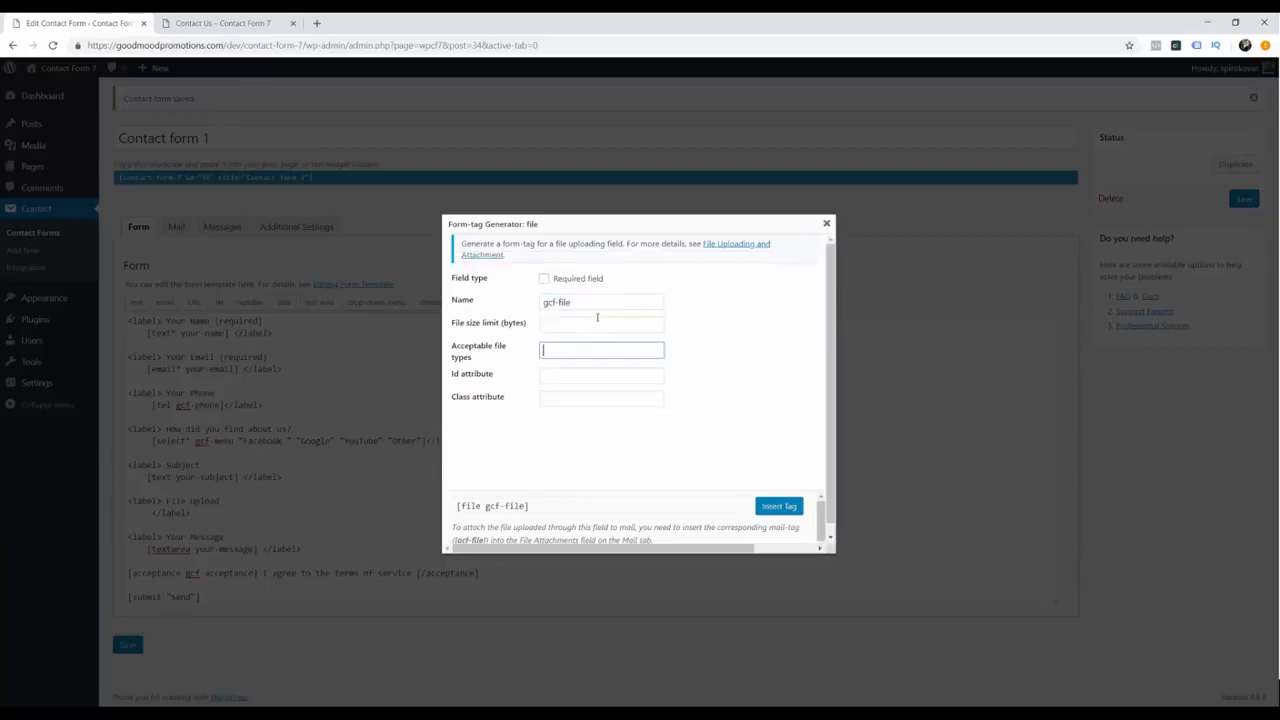
type("jpg,png")
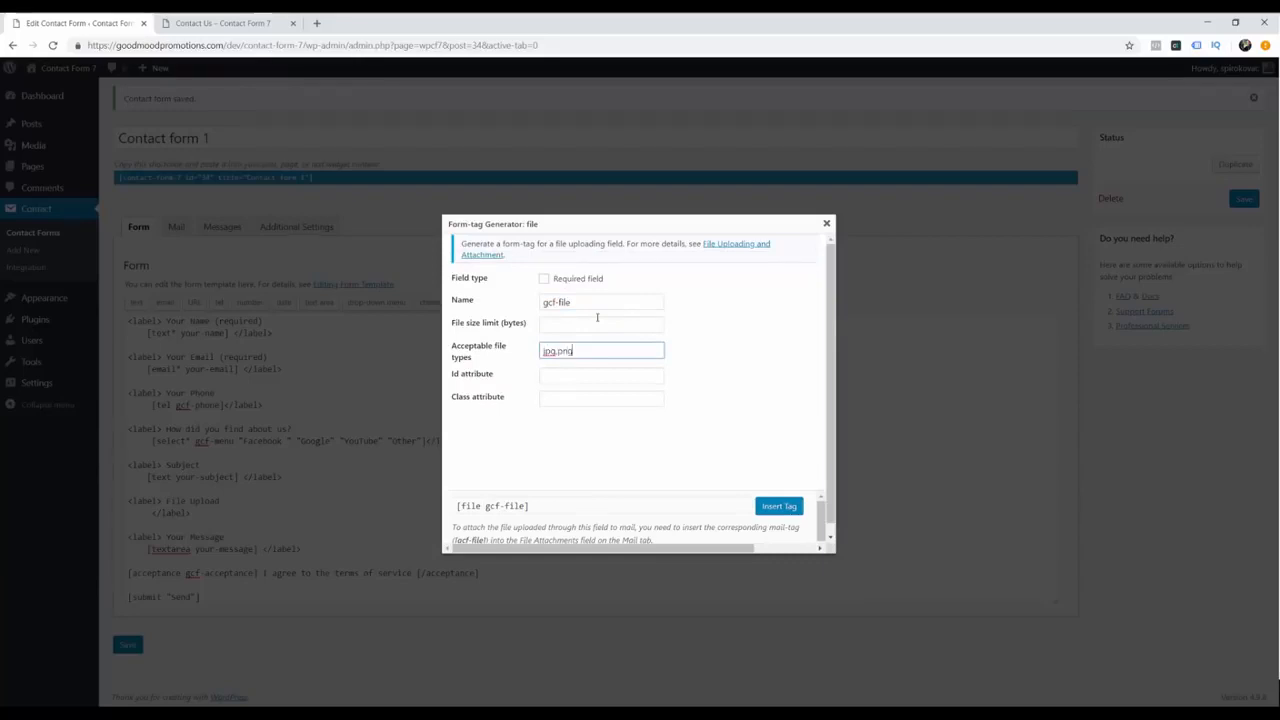
type(",zip,rar")
left_click(785, 508)
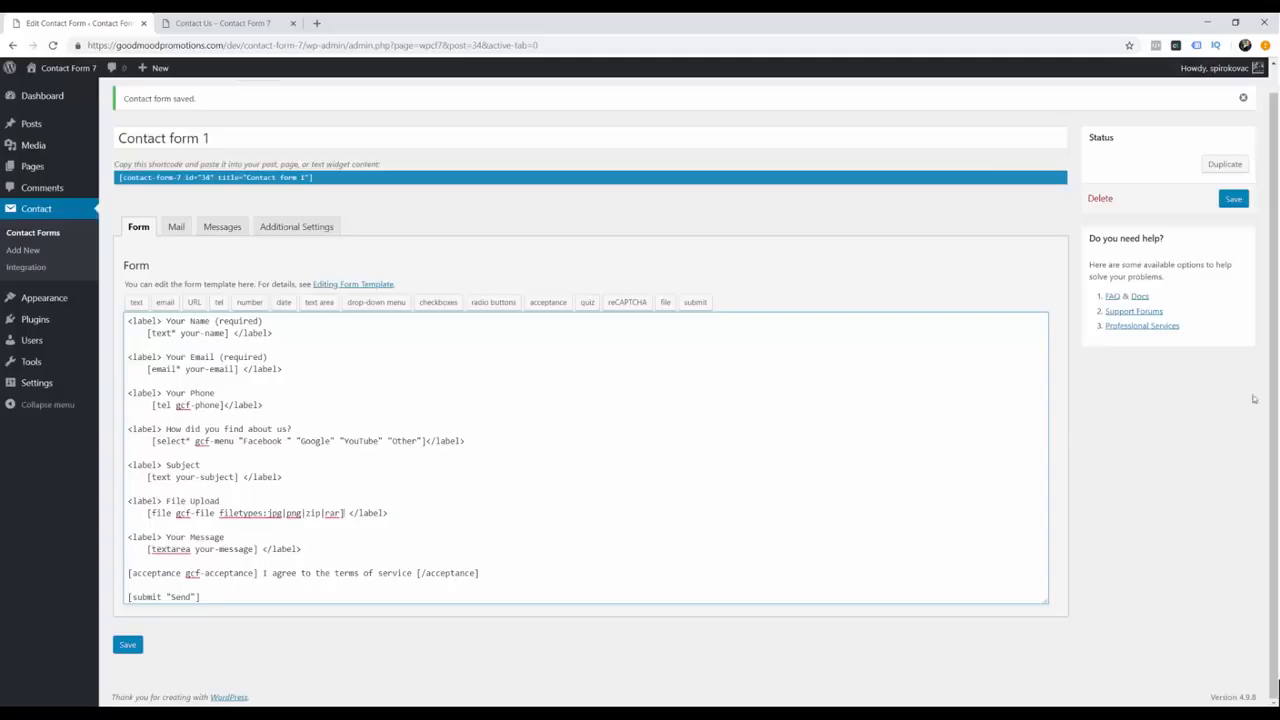
Step: Save the form and add a 'Phone:' line with the phone tag to the Mail message body
left_click(1233, 198)
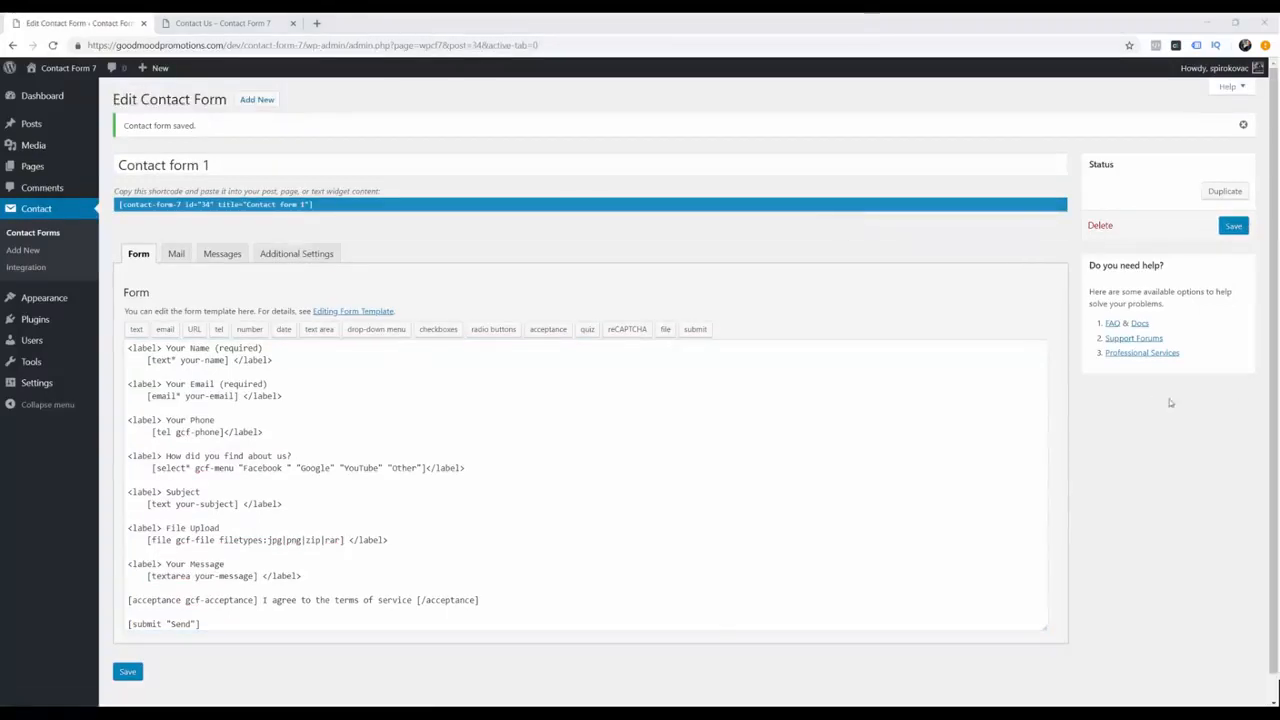
left_click(176, 253)
scroll(301, 440, "down", 1)
left_click(336, 440)
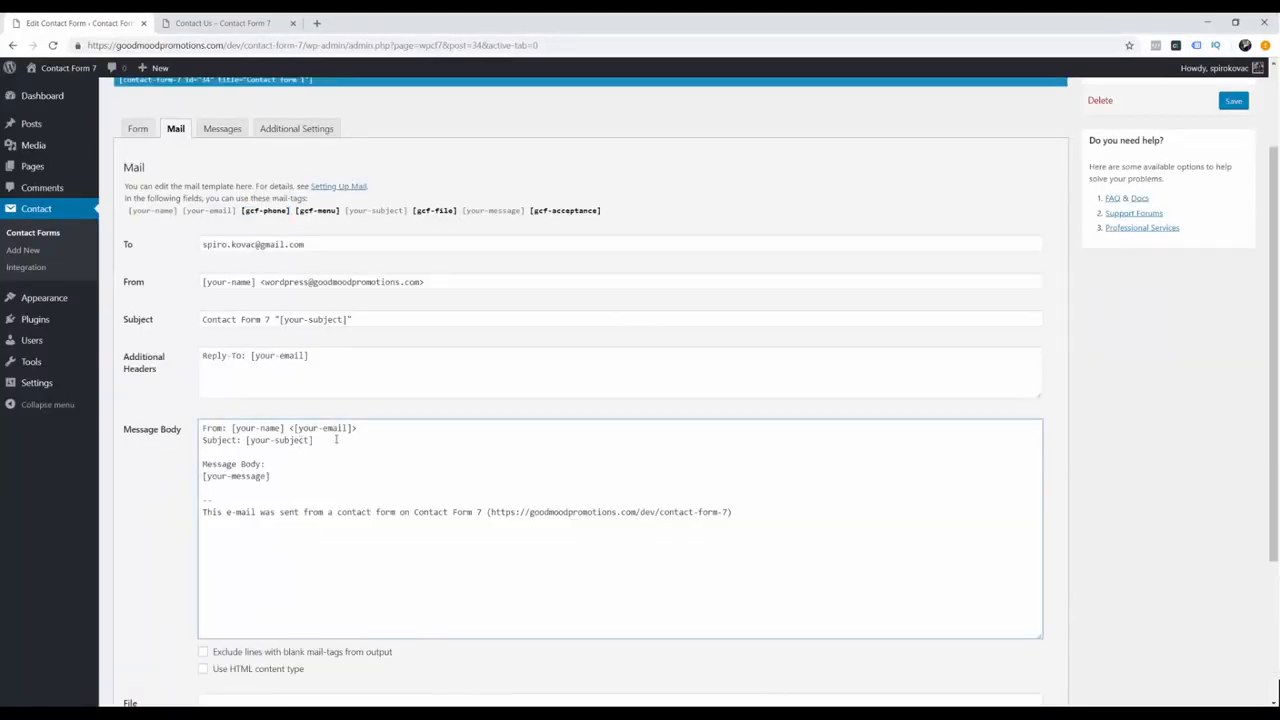
key("Return")
key("Return")
key("BackSpace")
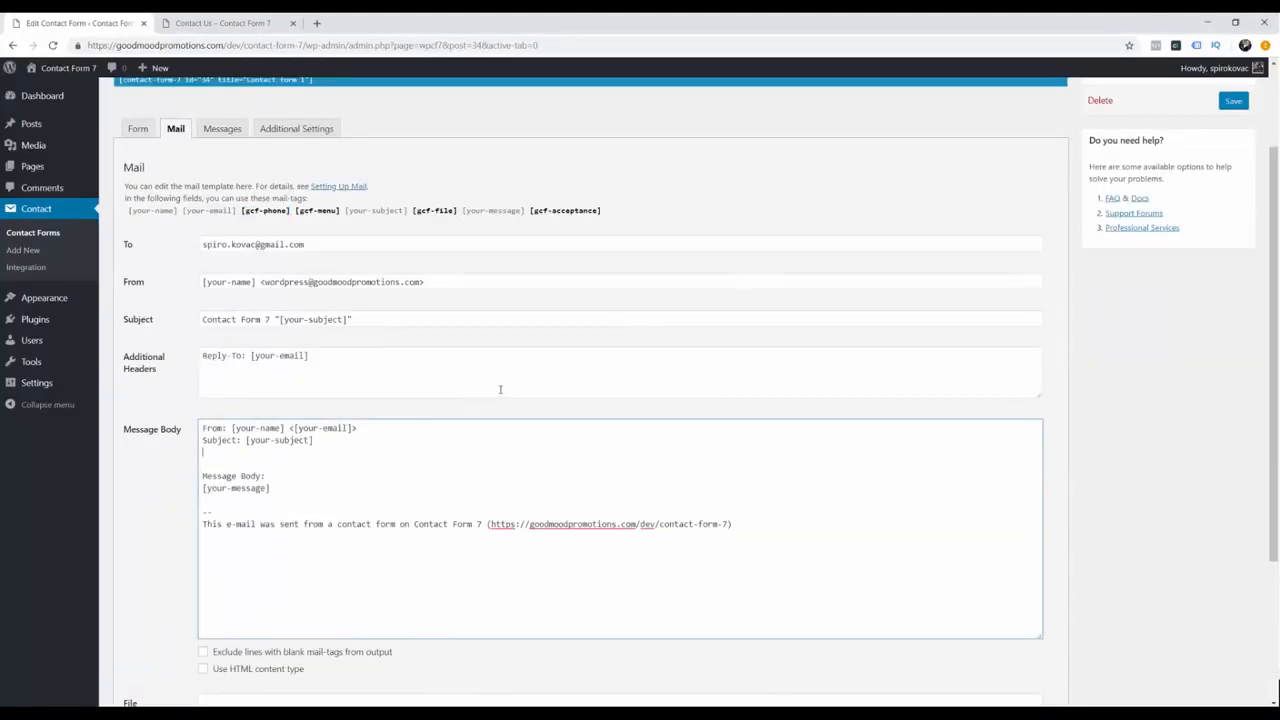
type("Phone:")
key("ctrl+v")
key("Return")
Step: Add a 'How did you find about us? [gcf-menu]' line to the message body
left_click_drag(330, 218, 337, 217)
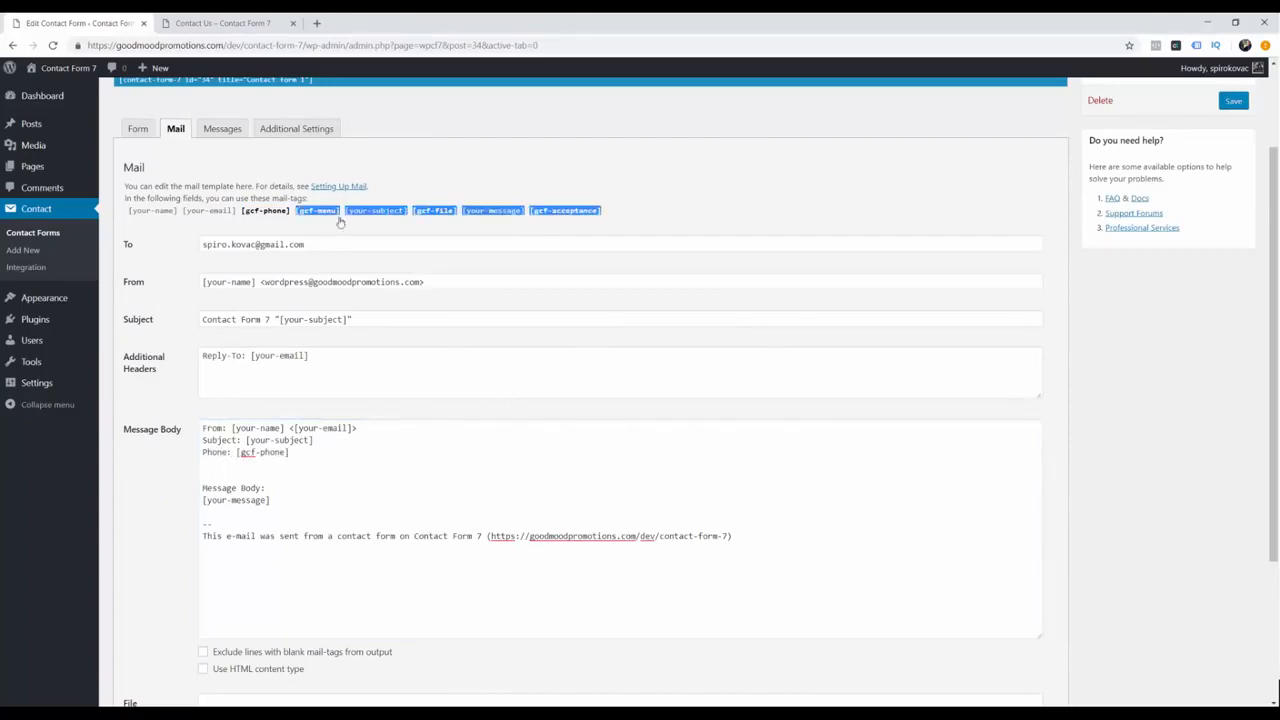
left_click(338, 211)
left_click(304, 467)
type("How did you find about us?")
key("ctrl+v")
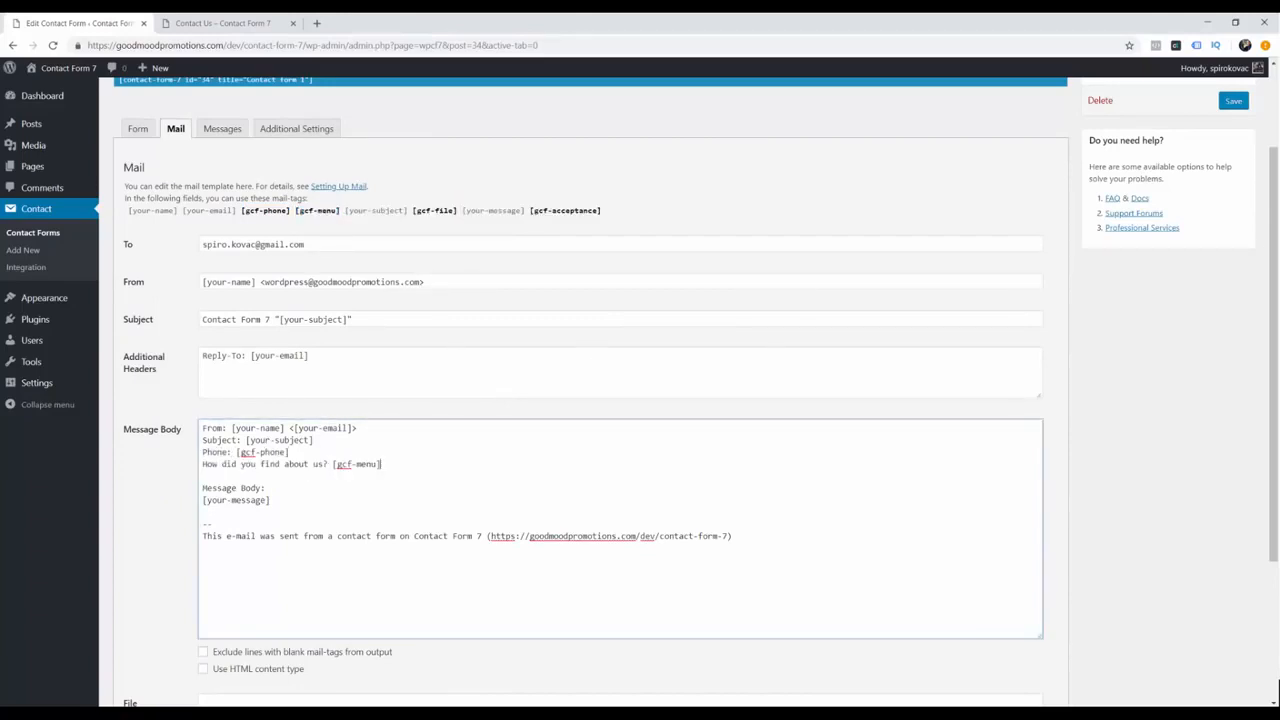
Step: Put the [gcf-file] tag in the File Attachments field
left_click(432, 212)
key("ctrl+c")
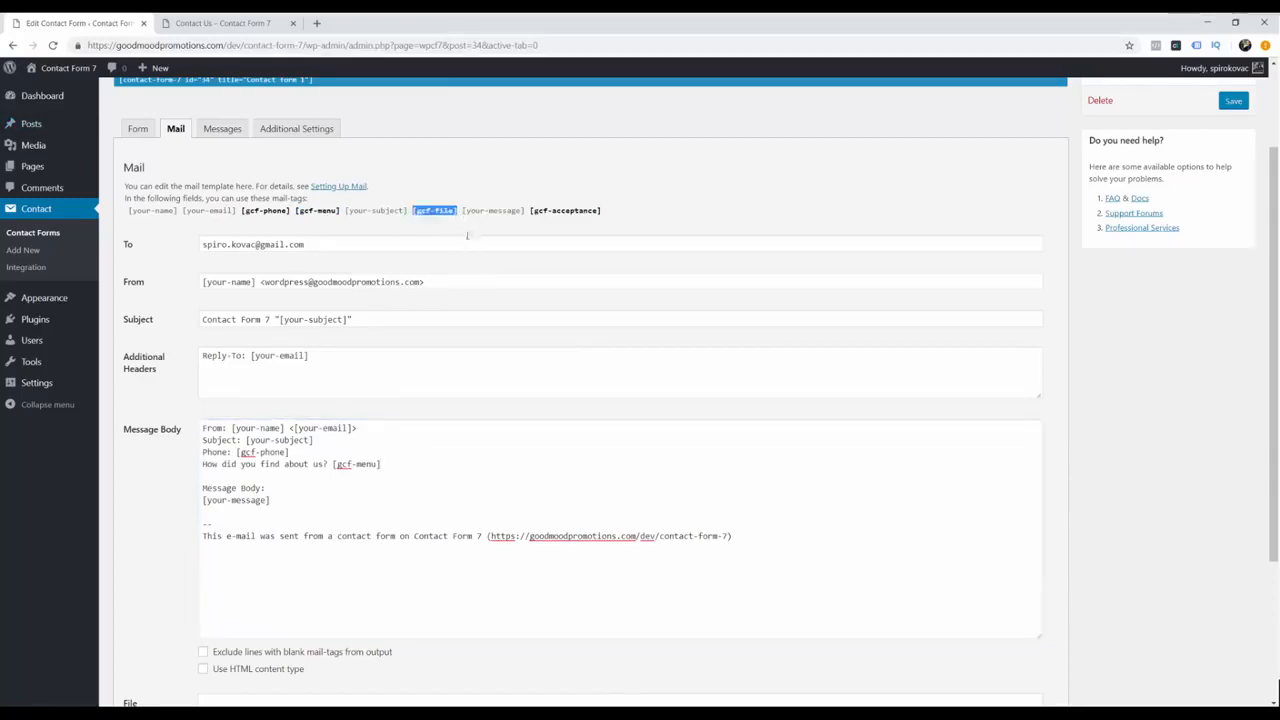
scroll(435, 250, "down", 3)
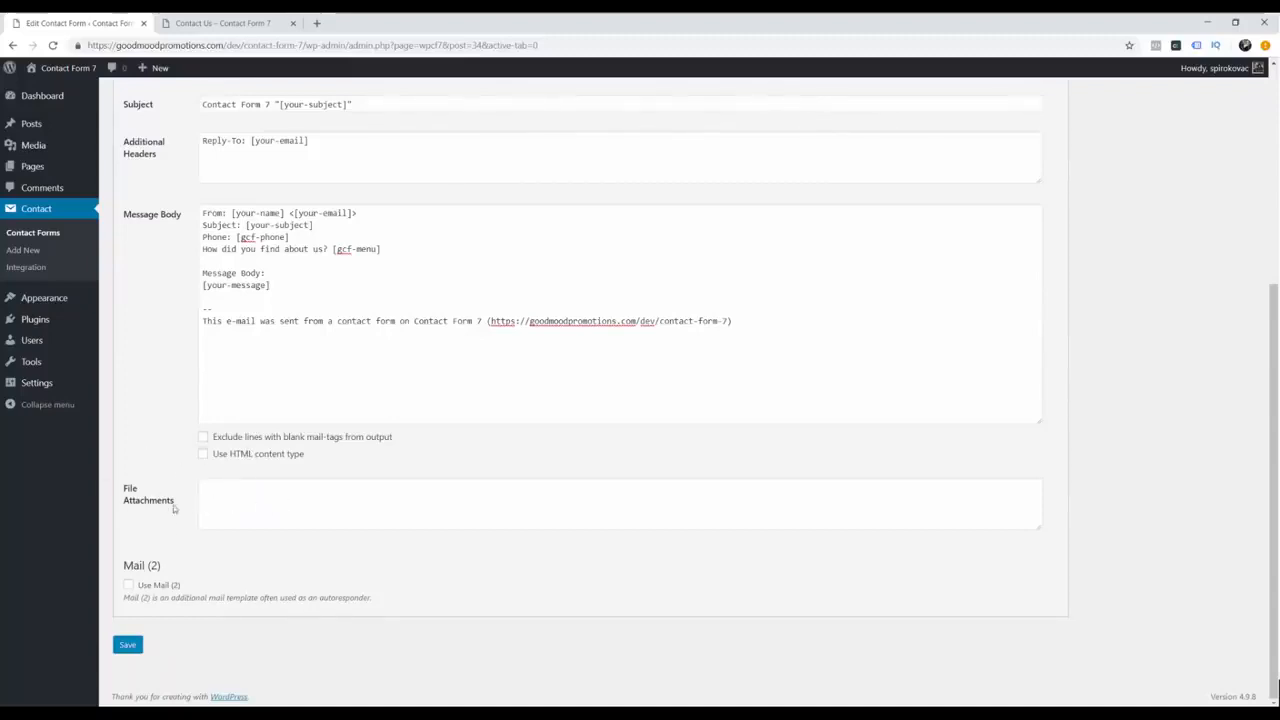
scroll(175, 498, "up", 2)
scroll(204, 497, "down", 2)
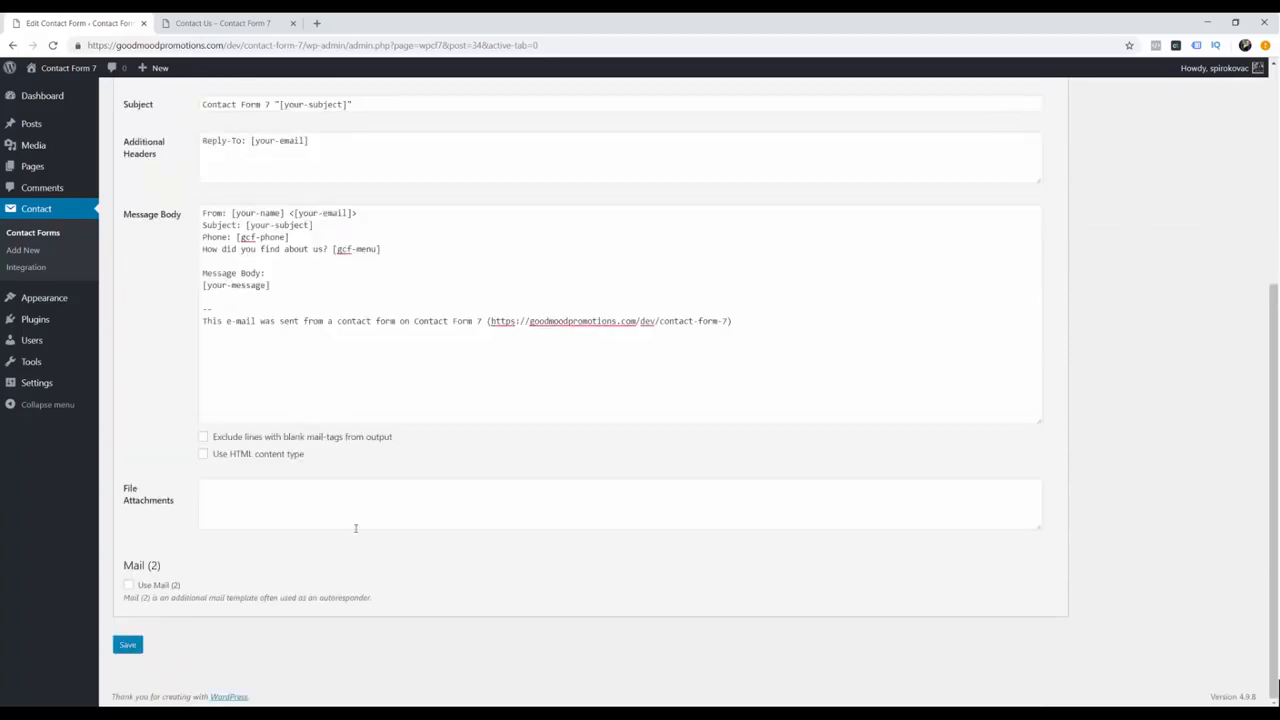
left_click(312, 516)
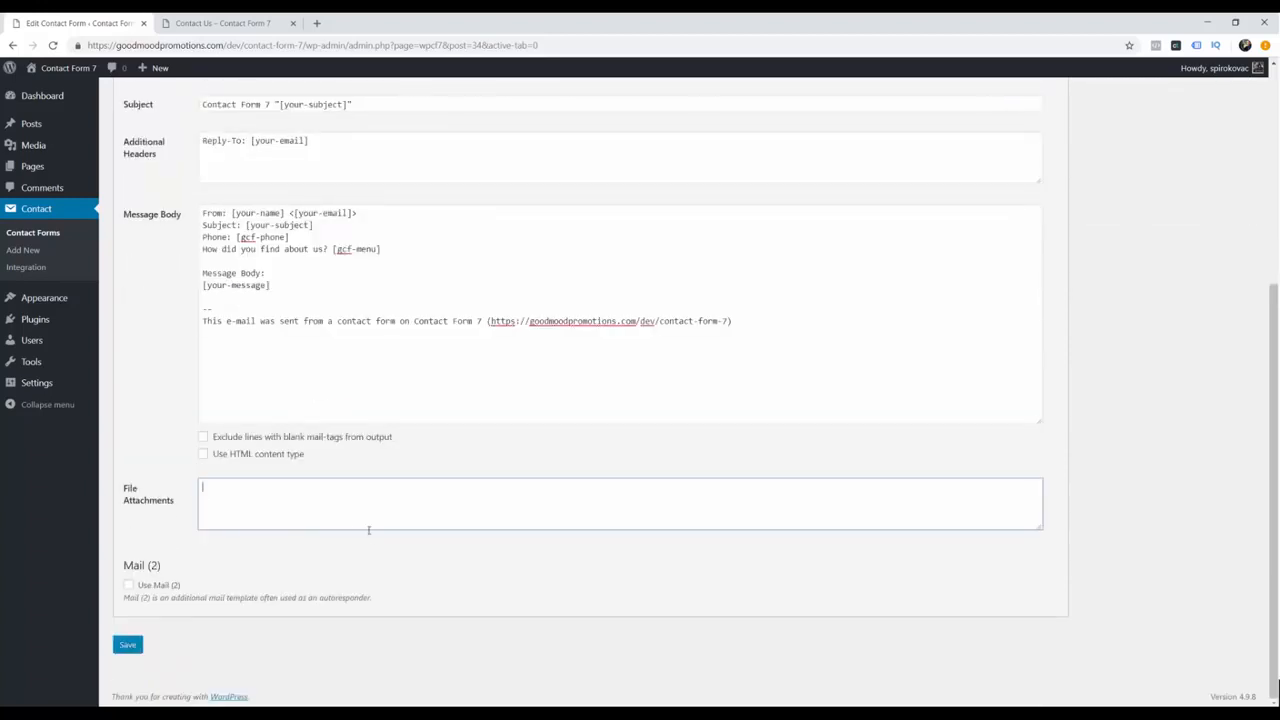
key("ctrl+v")
Step: Add a 'File name: [gcf-file]' line after the menu line in the message body
left_click(400, 250)
key("Return")
type("File nam")
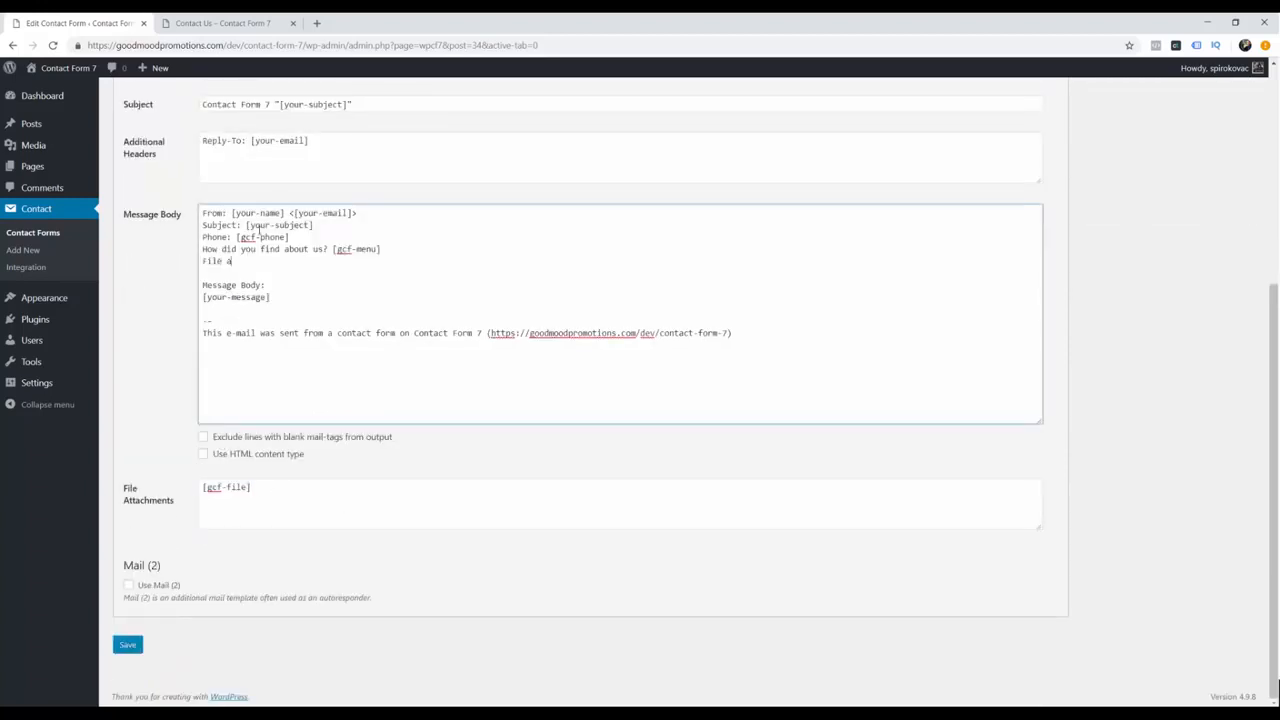
type("e:")
key("ctrl+v")
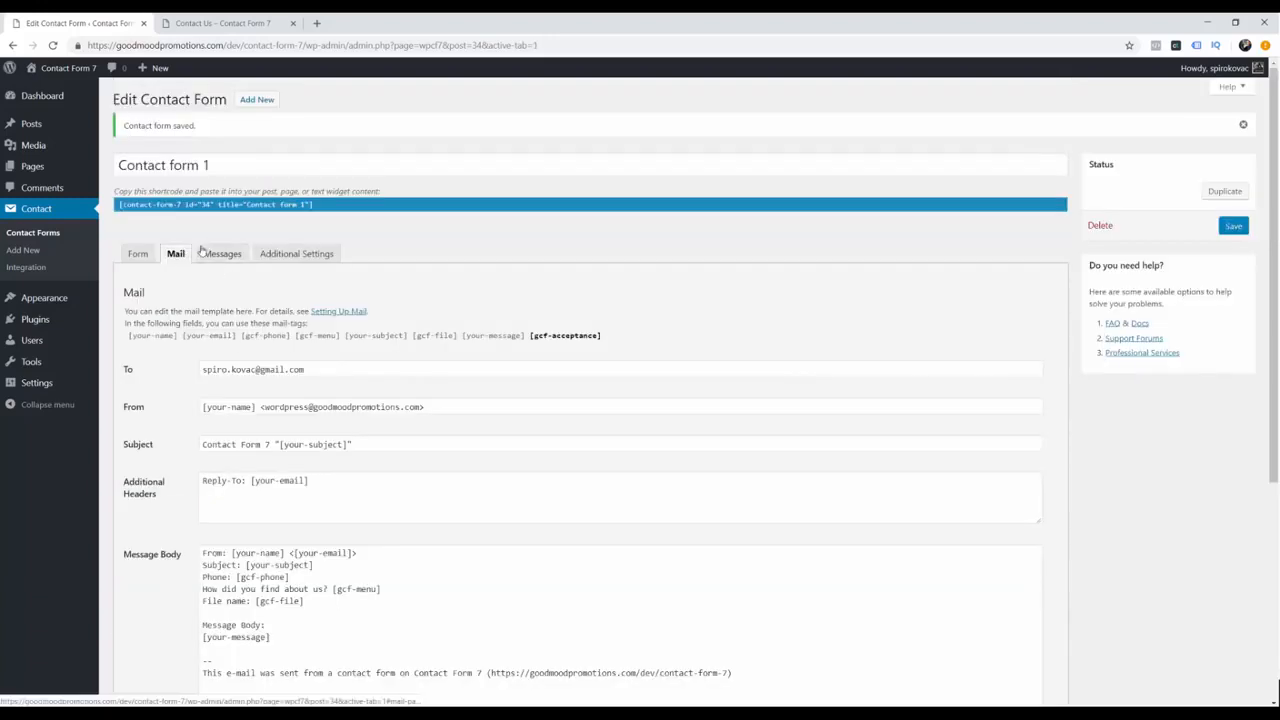
Step: Review the form's Messages and Additional Settings, then return to the live Contact Us page
left_click(222, 253)
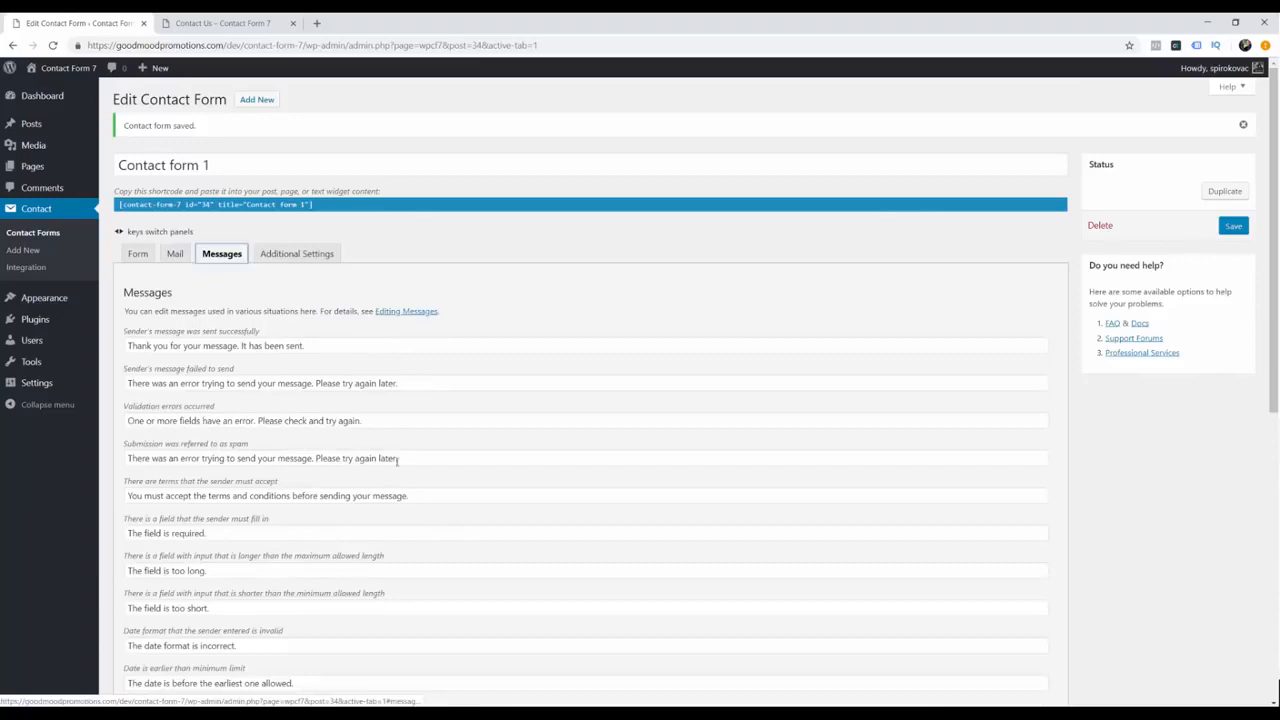
scroll(297, 216, "down", 1)
left_click(297, 213)
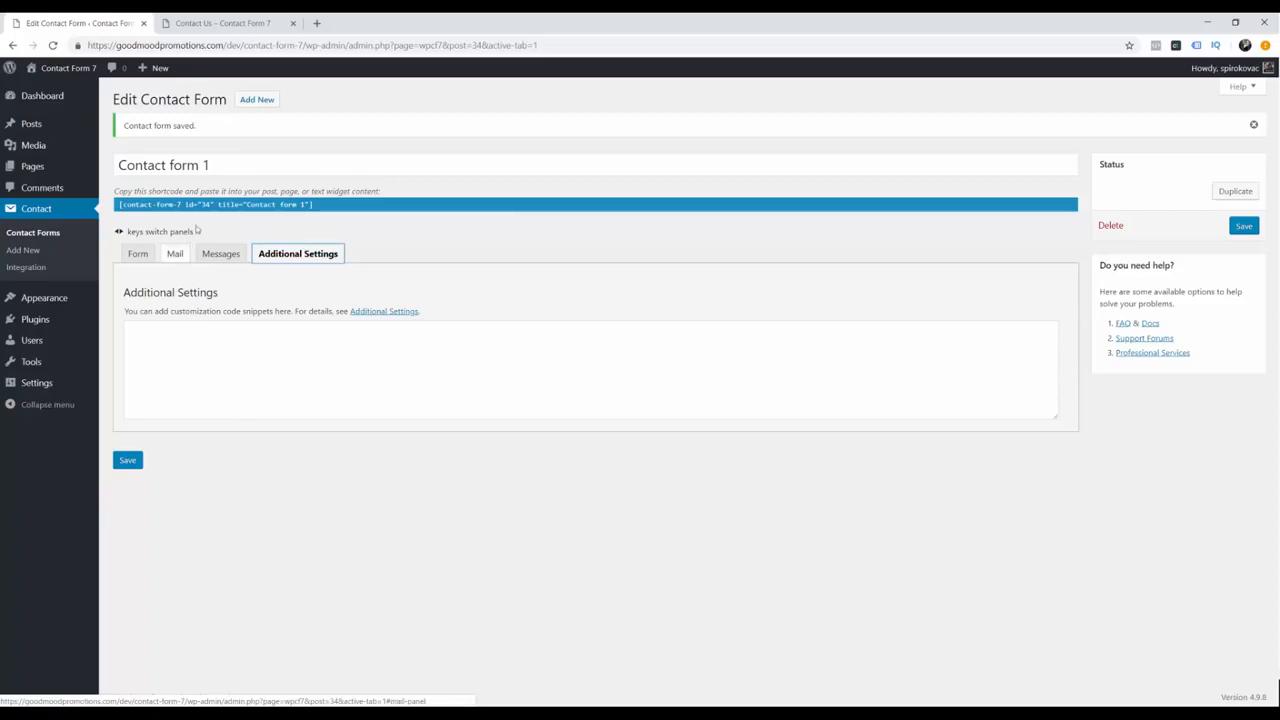
left_click(222, 23)
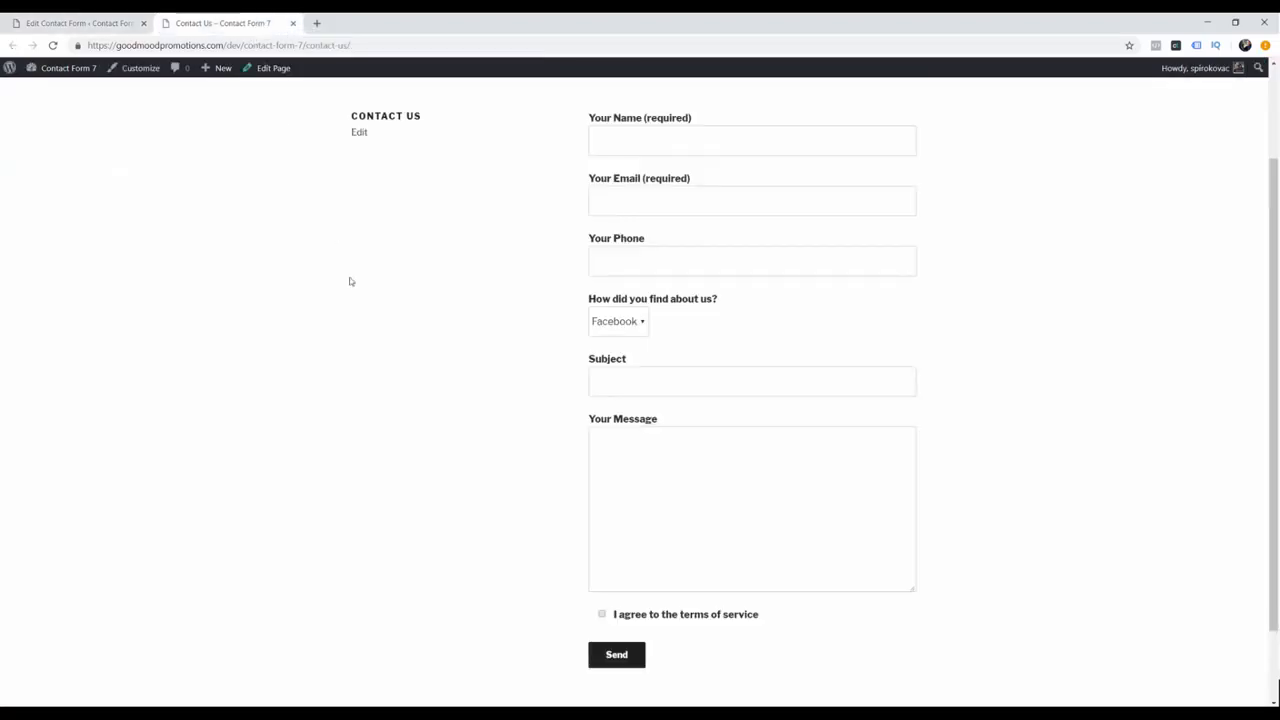
Step: Reload the form and enter name, email, phone, Google as source, and subject 'How to fix my PSD mockup?'
key("F5")
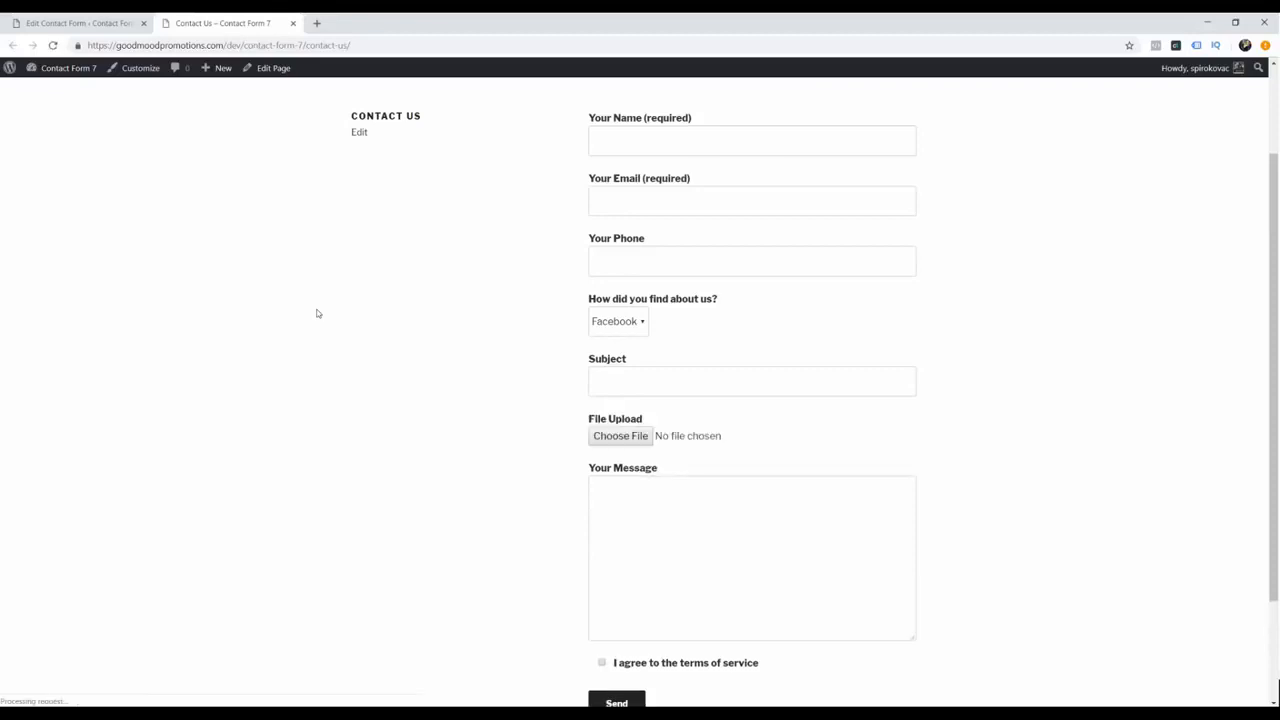
left_click(636, 152)
type("spiro")
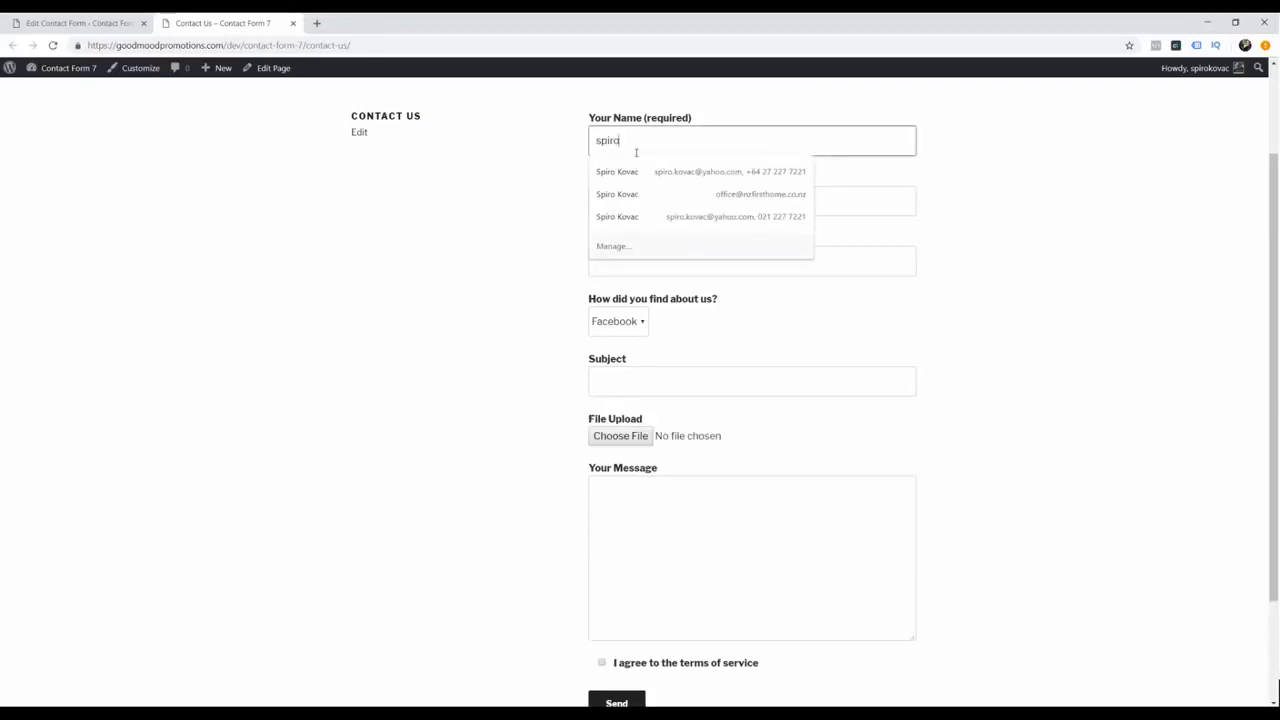
key("Tab")
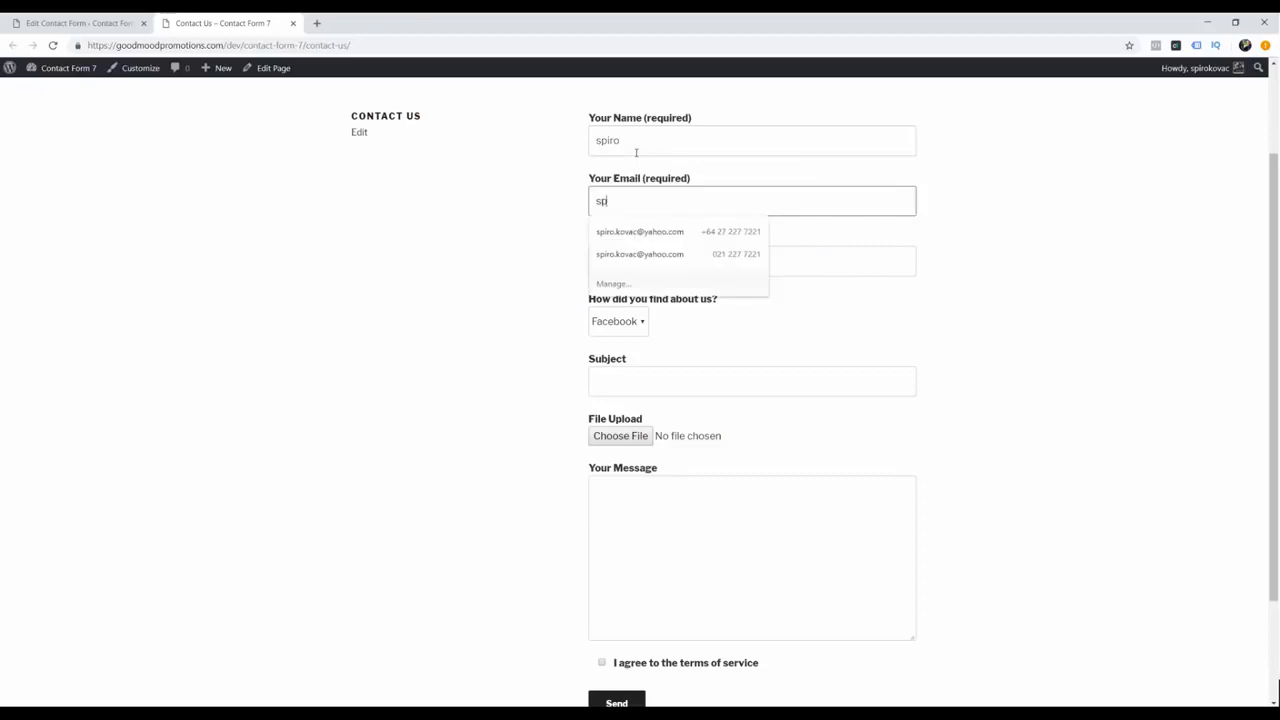
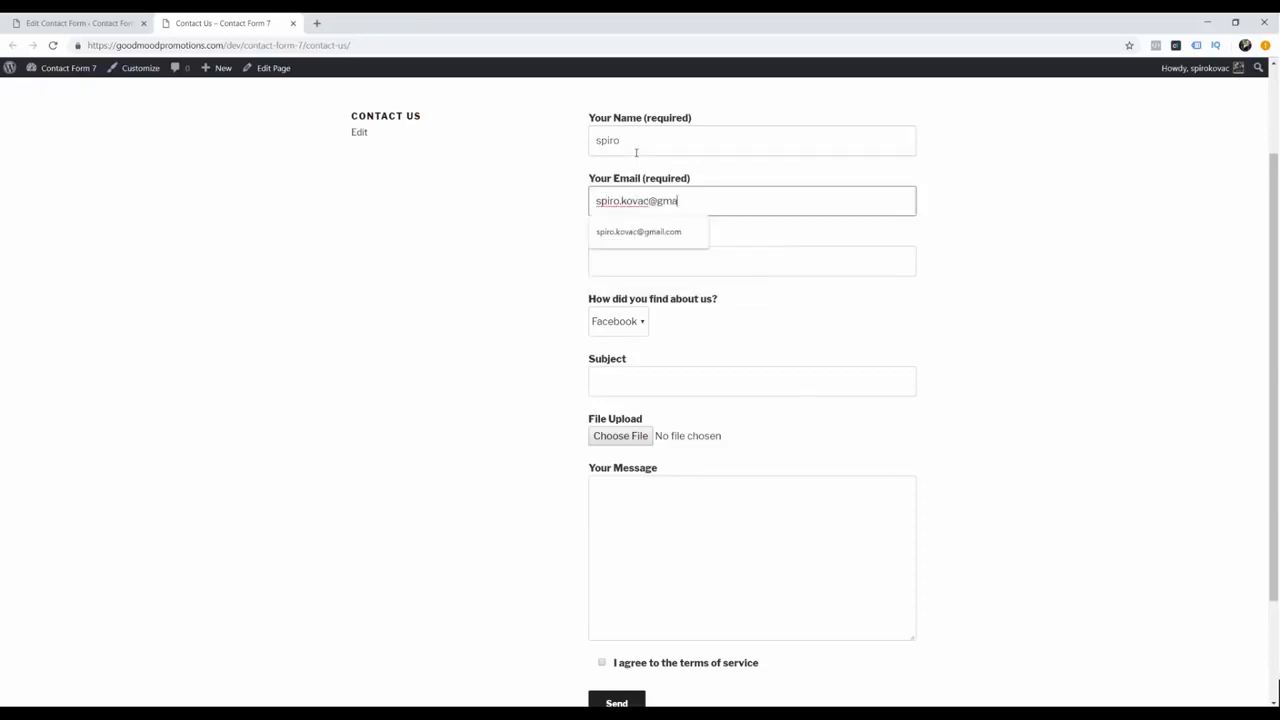
key("Tab")
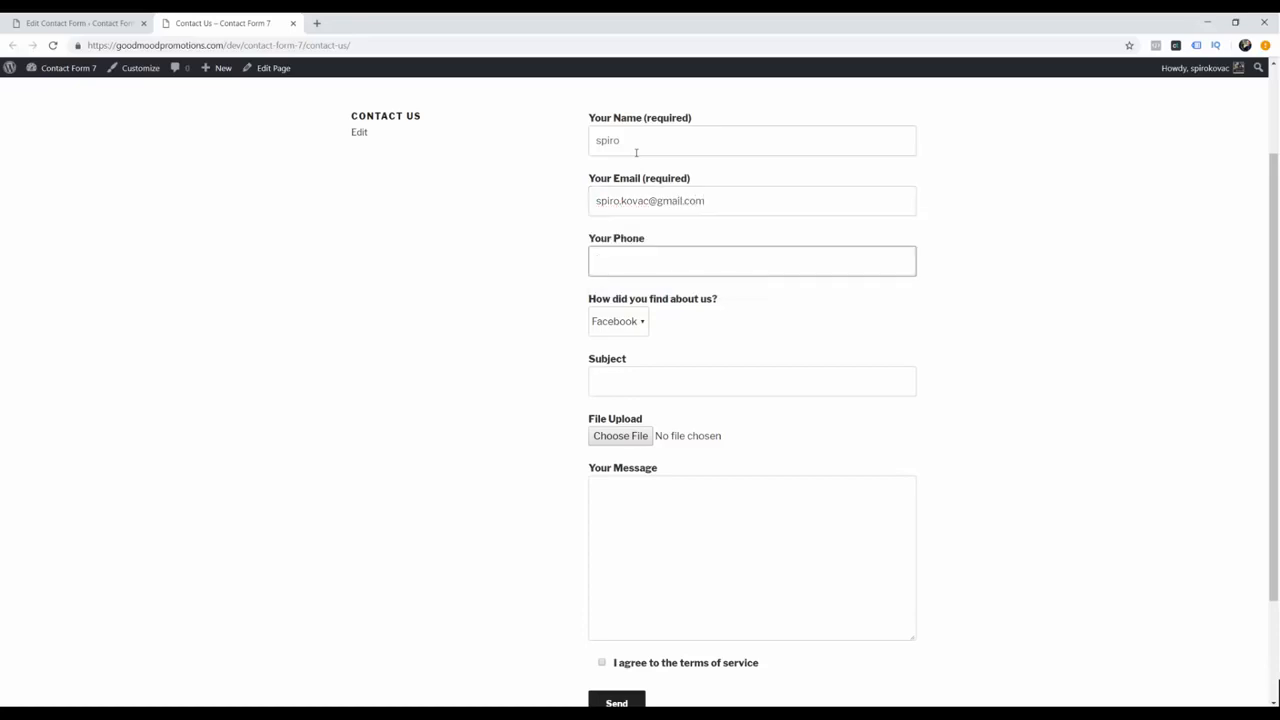
type("12345")
key("Tab")
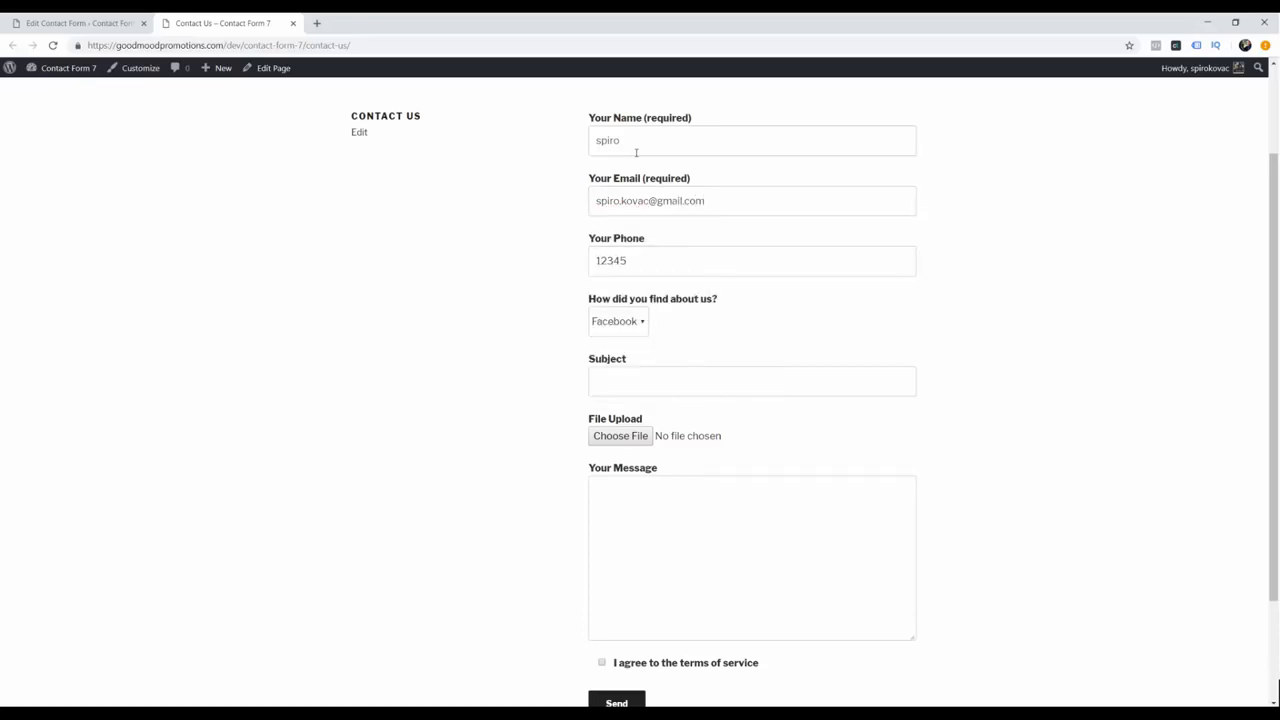
key("Down")
key("Tab")
type("How to fix my PSD mockup?")
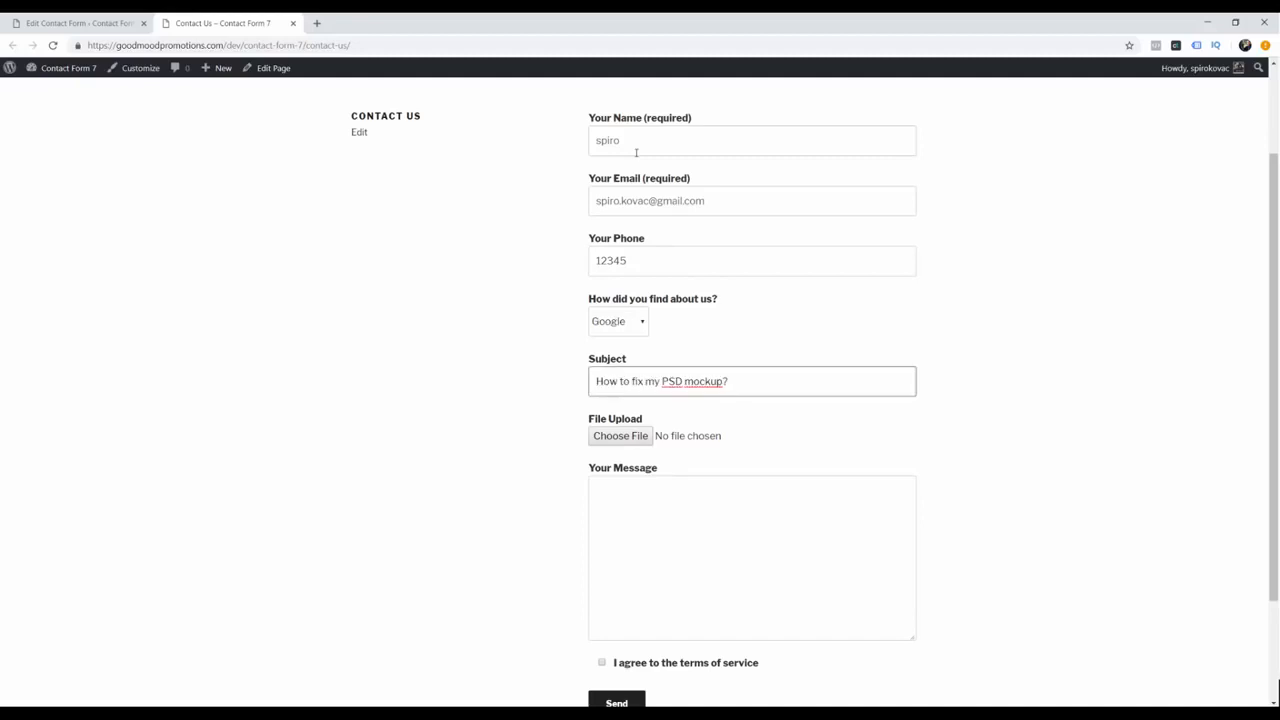
key("Tab")
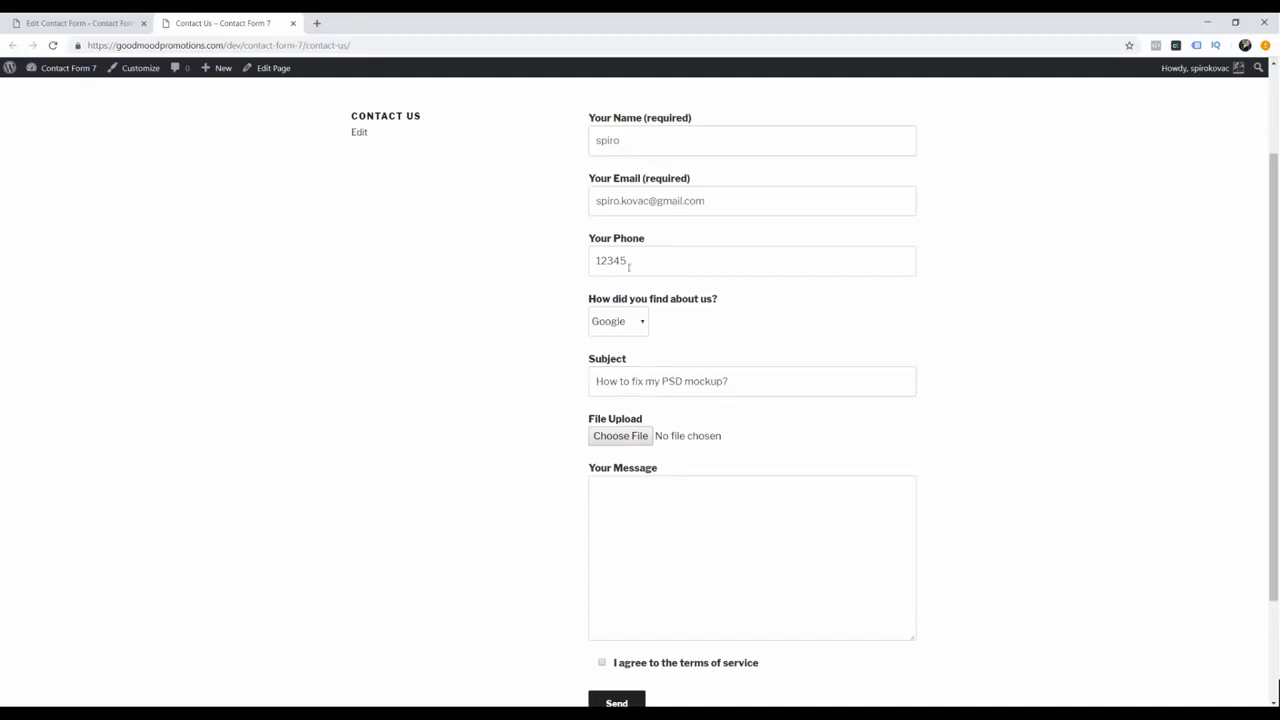
Step: Attach goodmoodpromotions_logo.rar, write 'Here goes the message', accept the terms and send the form
left_click(612, 437)
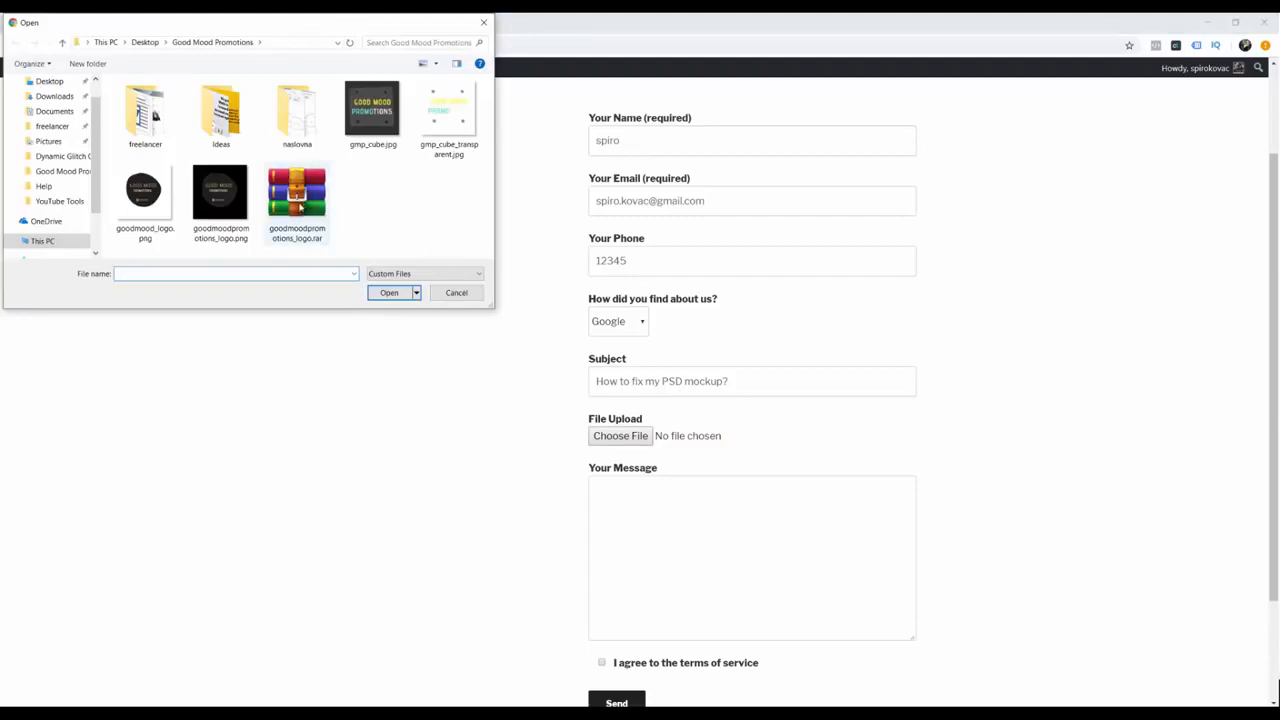
left_click(389, 293)
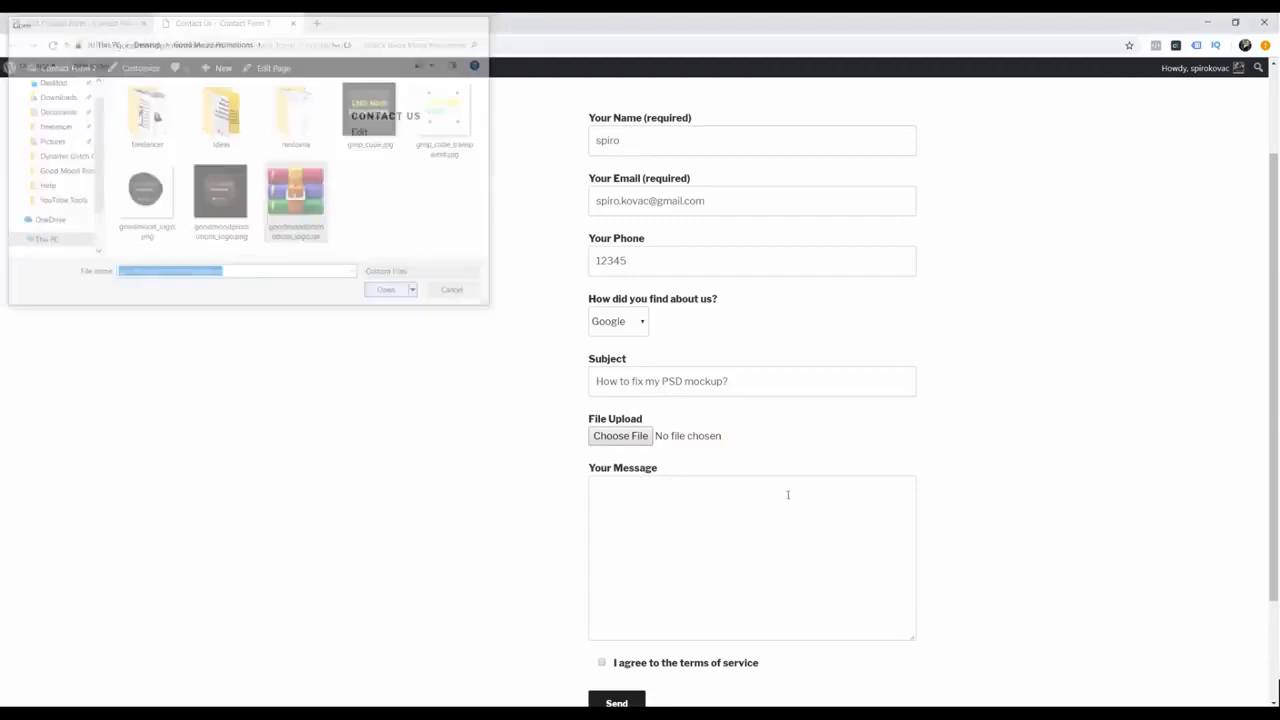
left_click(746, 531)
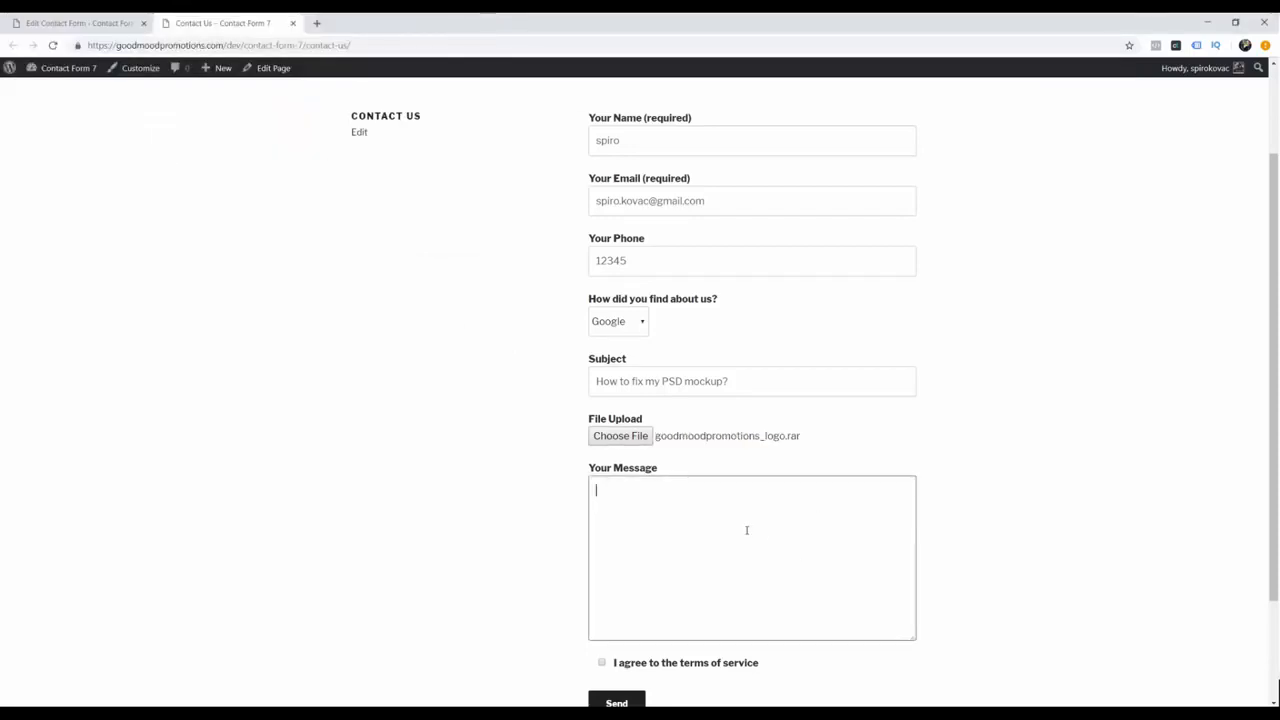
type("Here goes the message")
scroll(631, 580, "down", 3)
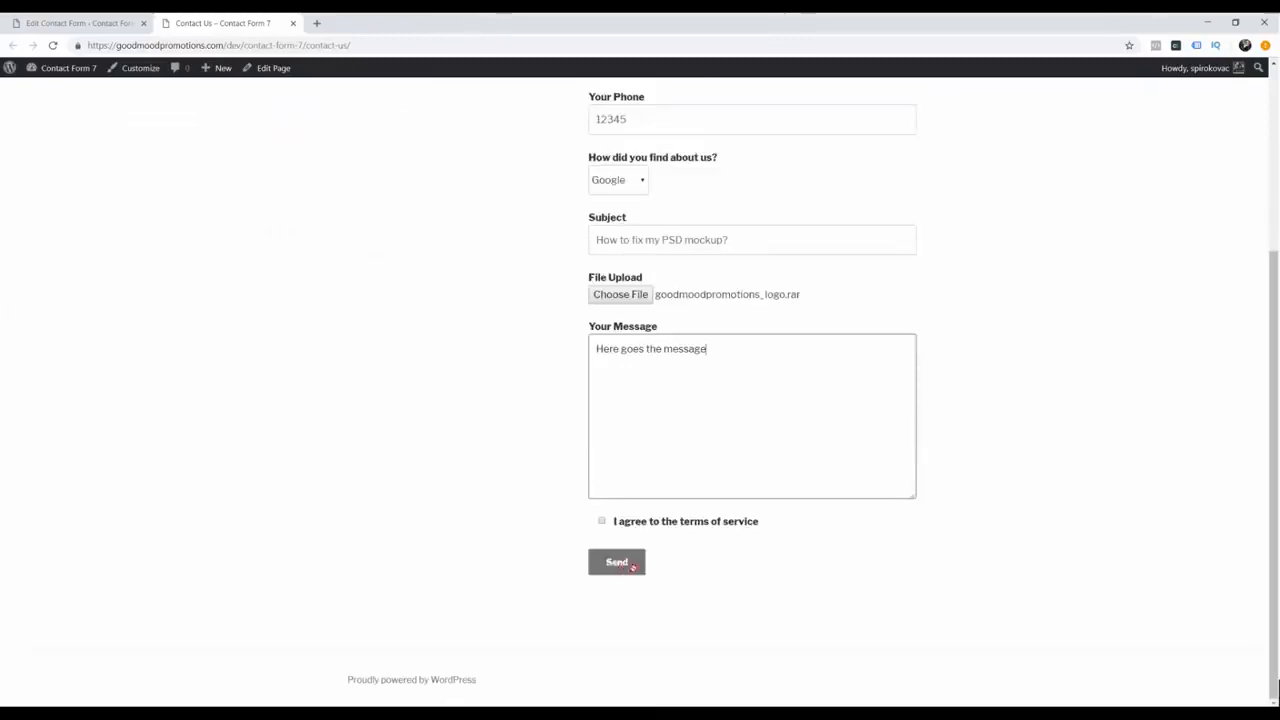
left_click(602, 521)
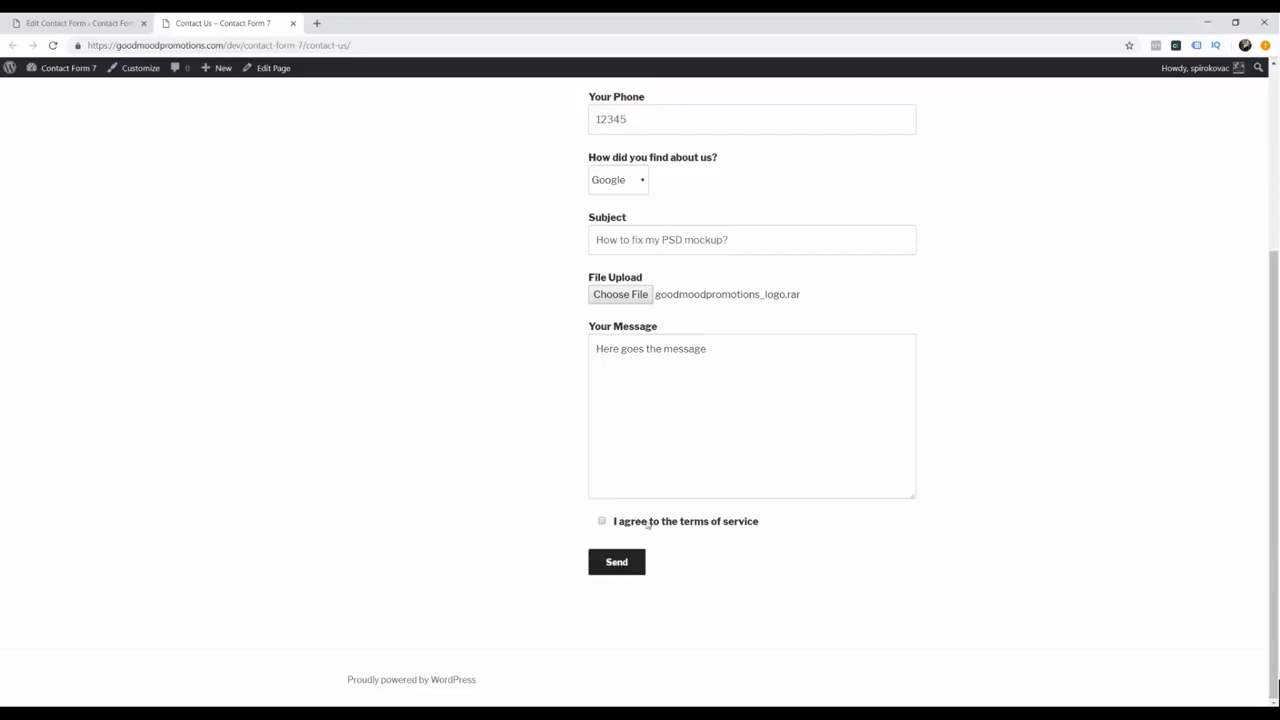
left_click(612, 563)
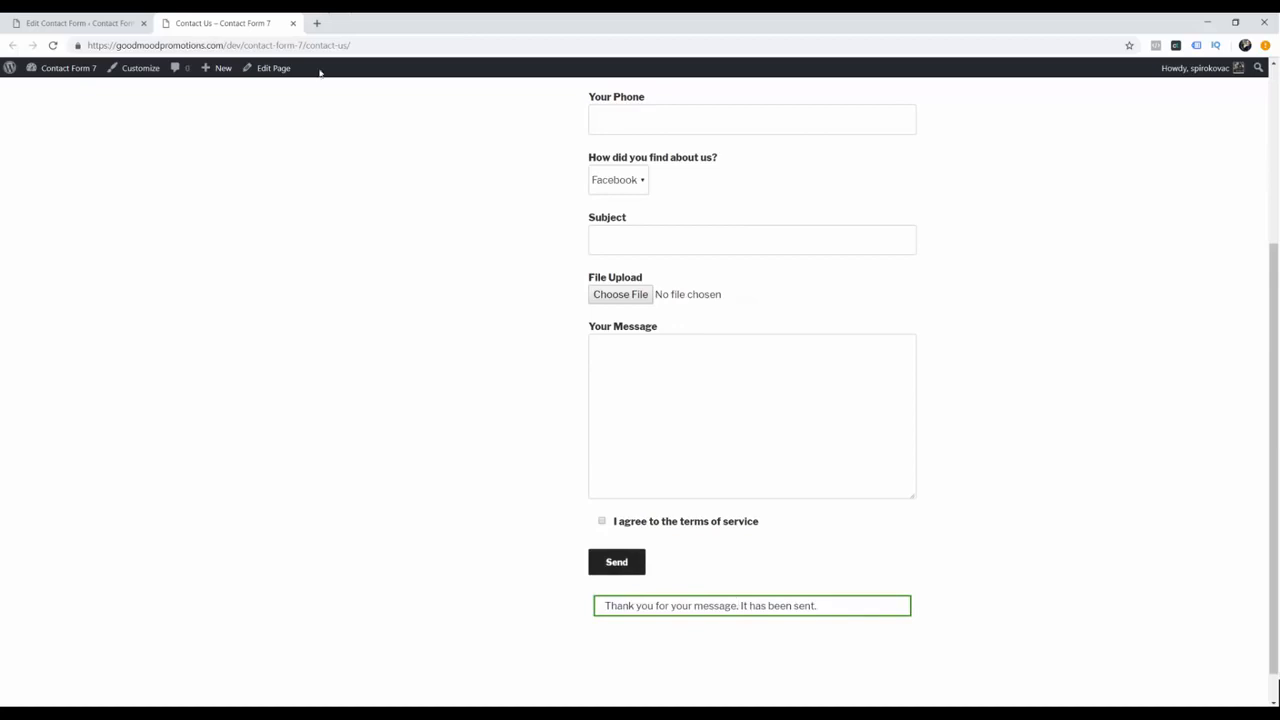
left_click(316, 23)
Step: Open Gmail and view the Contact Form 7 email 'How to fix my PSD mockup?' with its .rar attachment
type("gmail.com")
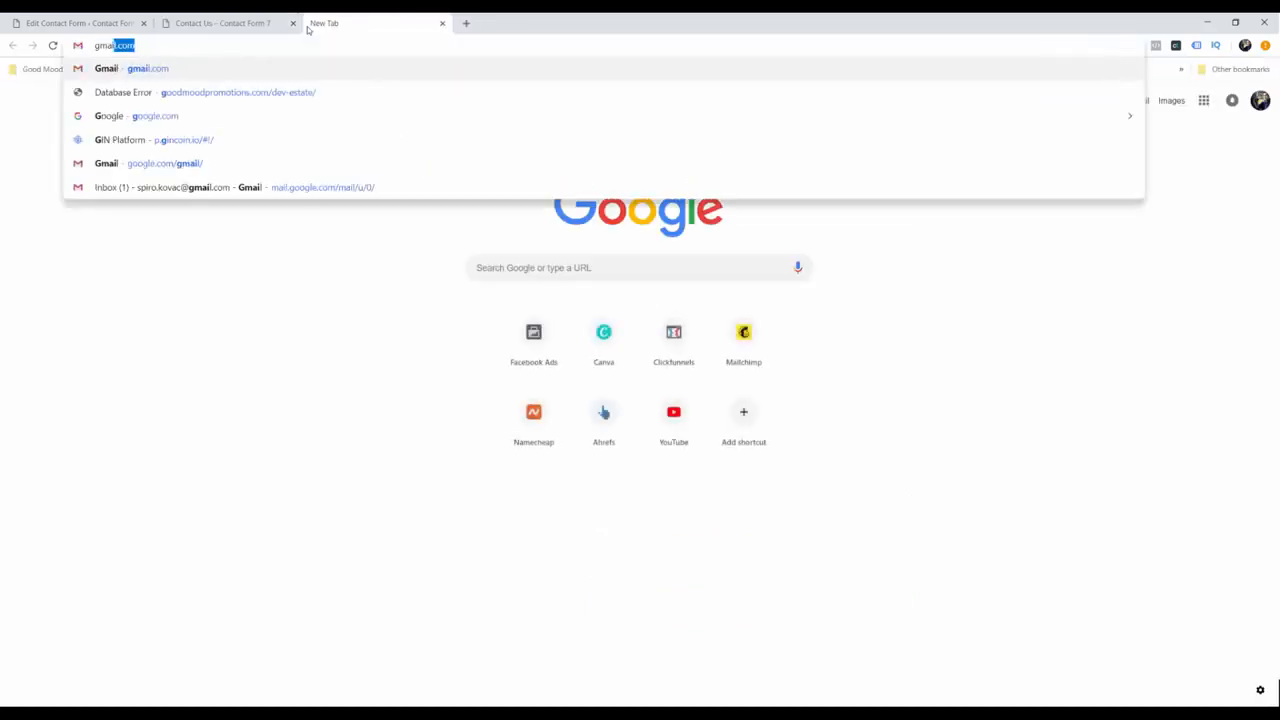
key("Return")
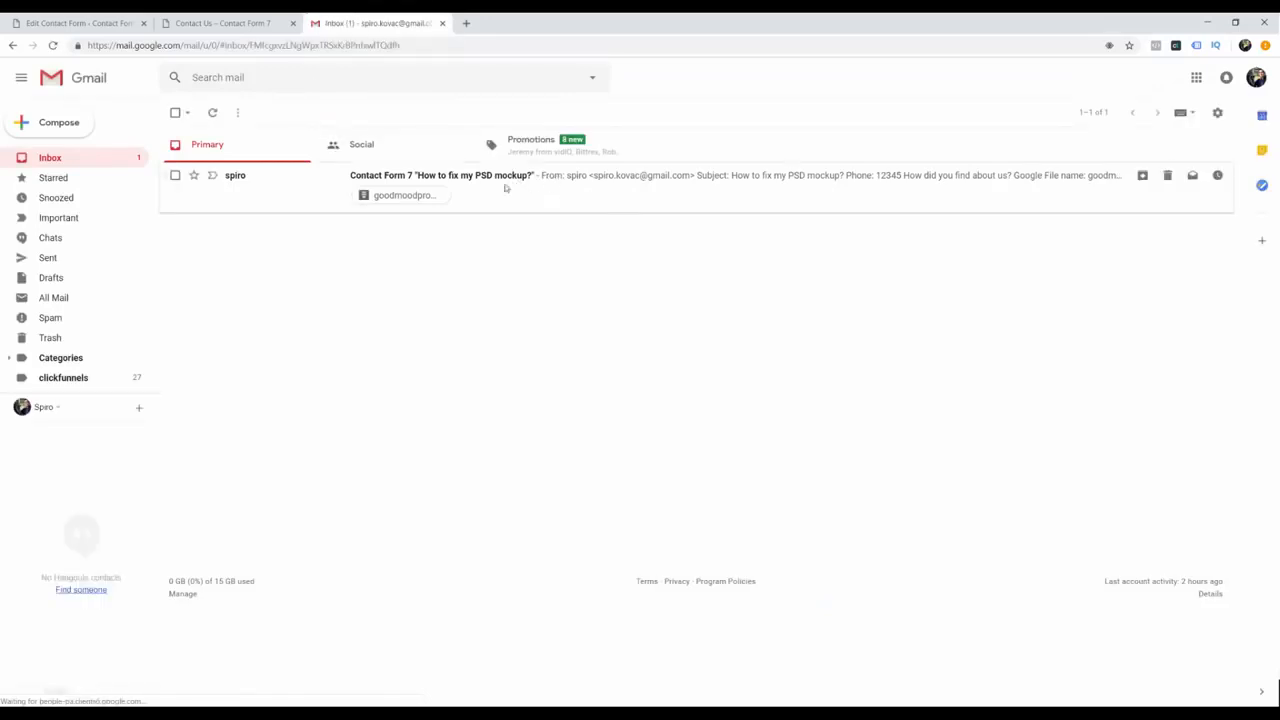
left_click(507, 186)
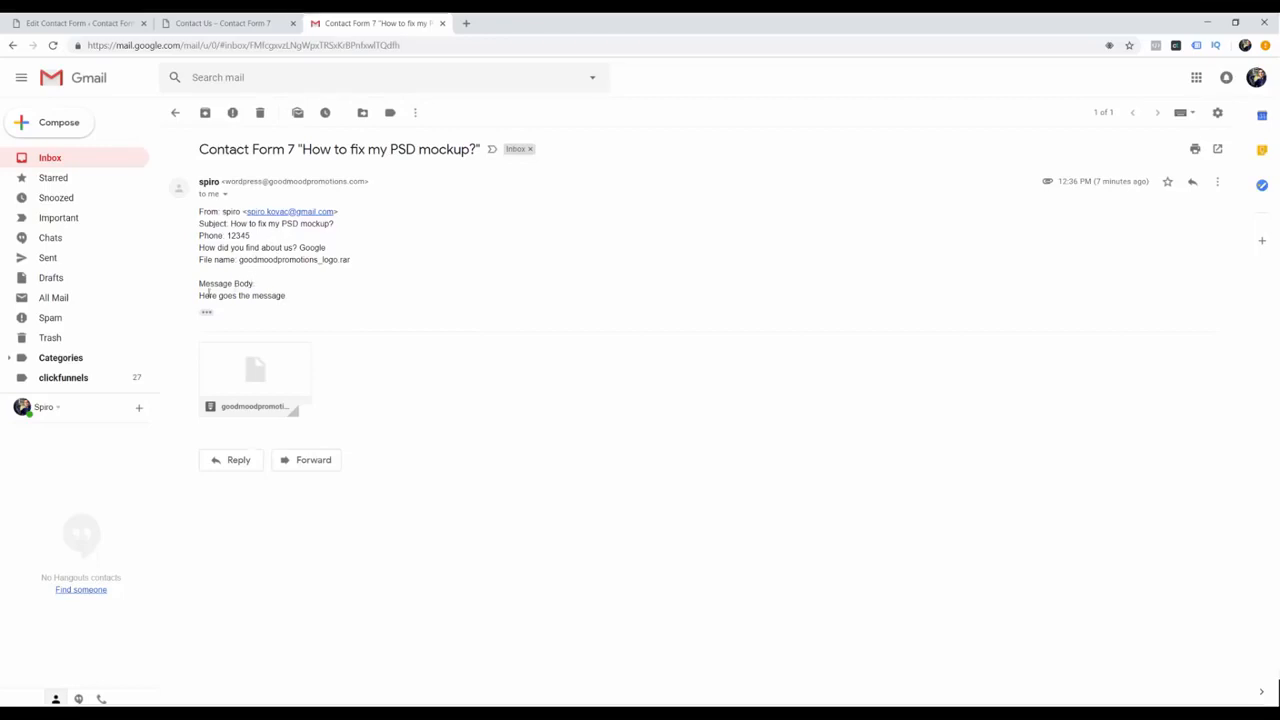
mouse_move(250, 374)
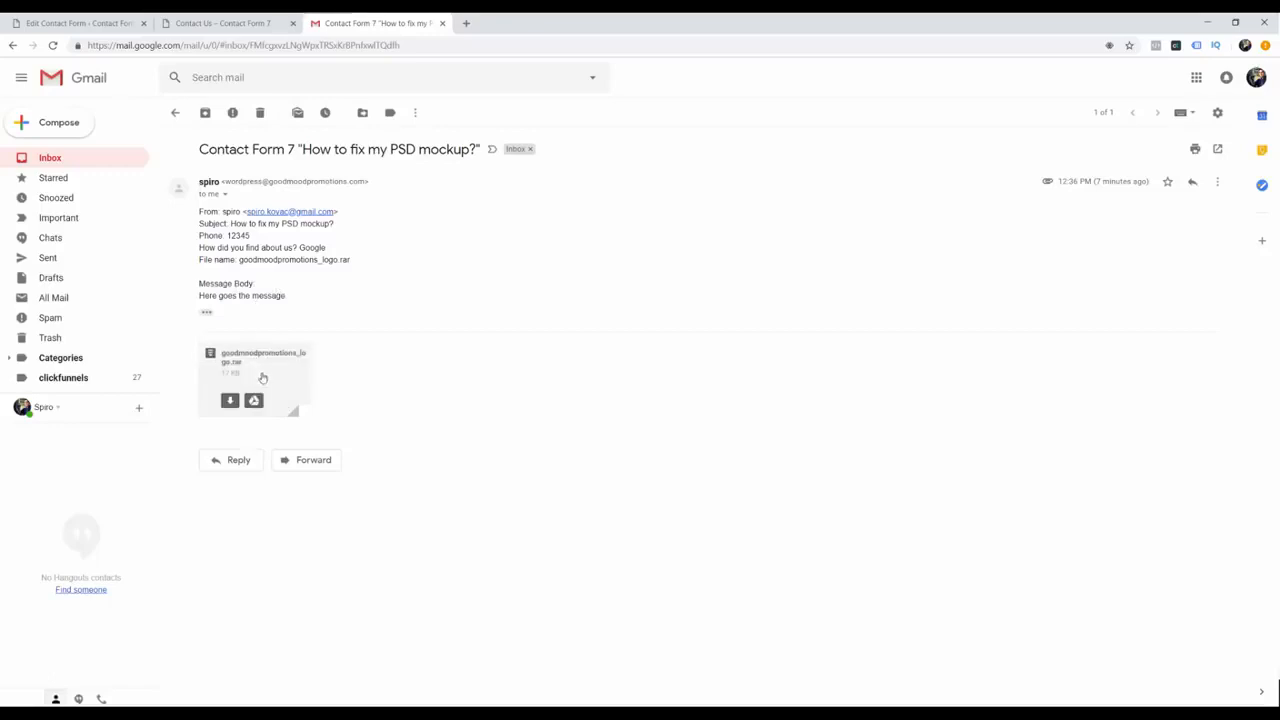